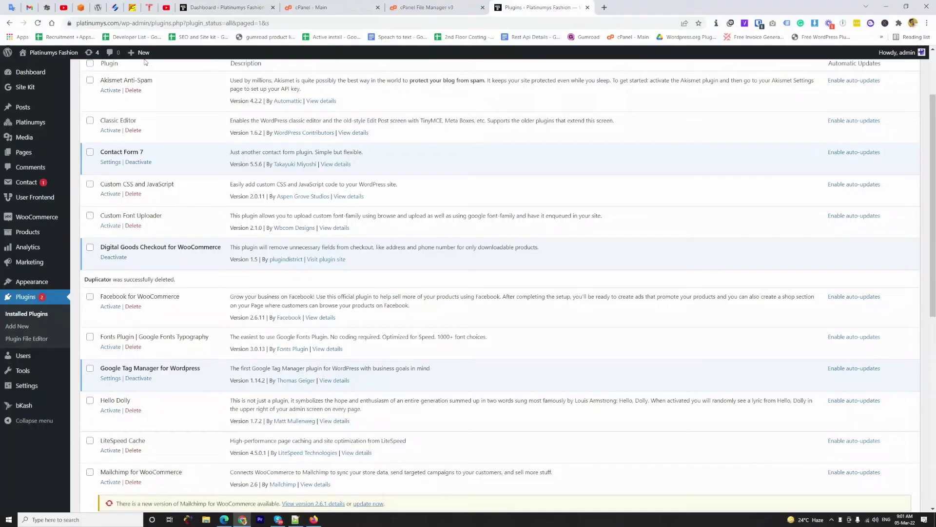
# Replace the Plugins page path with wp-admin to load the WordPress admin Dashboard.
pyautogui.moveTo(141, 23); pyautogui.dragTo(687, 4)
pyautogui.press('BackSpace')
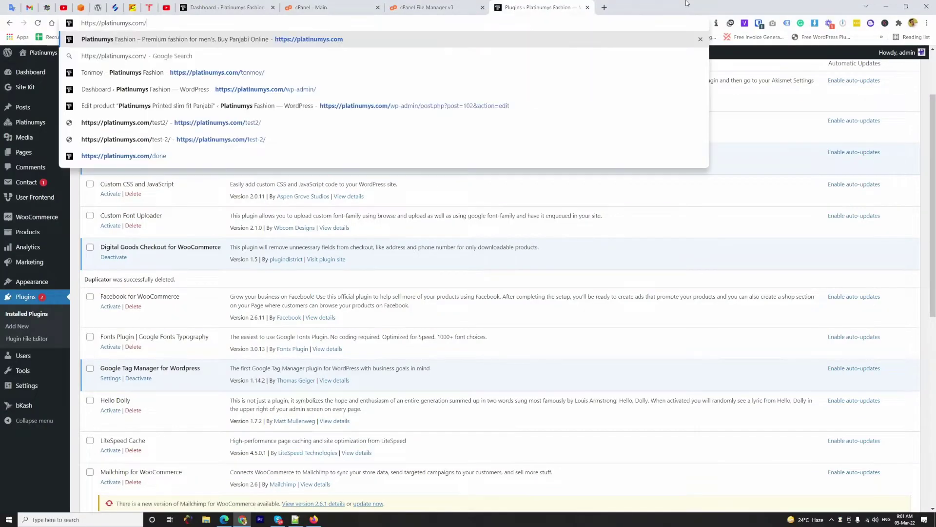
pyautogui.write('wp-admin/')
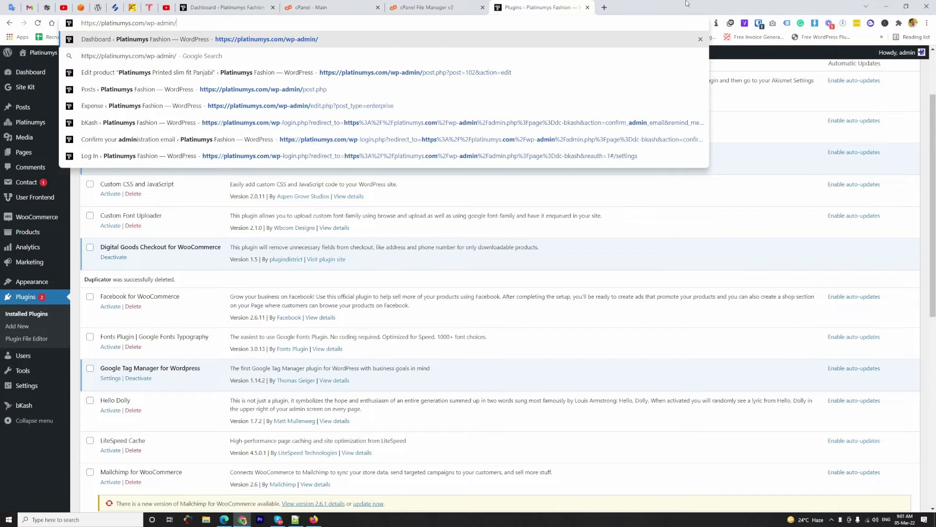
pyautogui.press('Return')
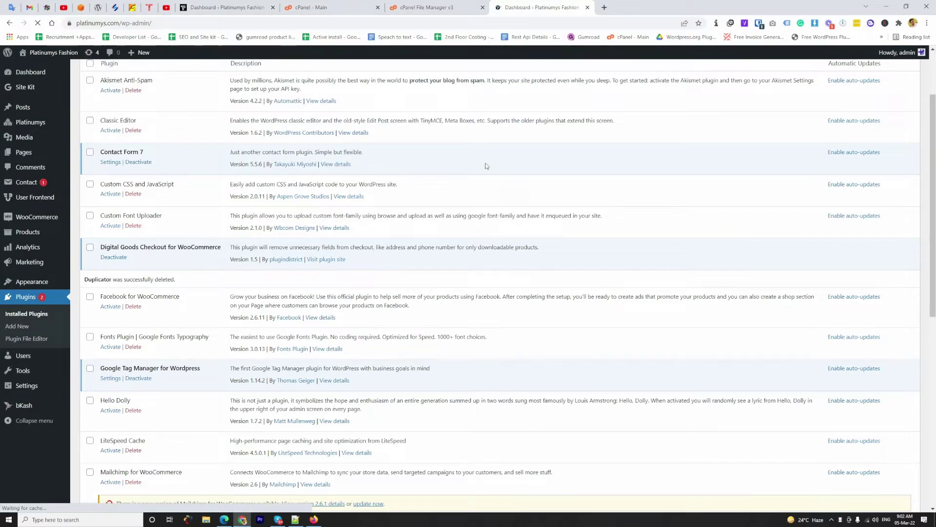
pyautogui.scroll(-3, 314, 200)
pyautogui.scroll(3, 314, 200)
pyautogui.scroll(-3, 128, 196)
pyautogui.scroll(3, 128, 196)
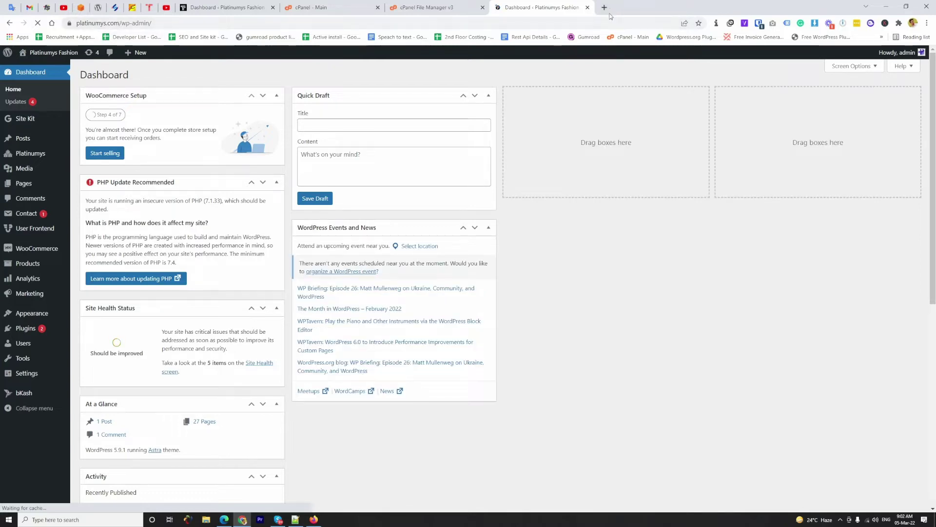
# Load androidcarplayer.com in a new tab and check it shows only an Index of / listing with cgi-bin.
pyautogui.click(609, 14)
pyautogui.write('andro')
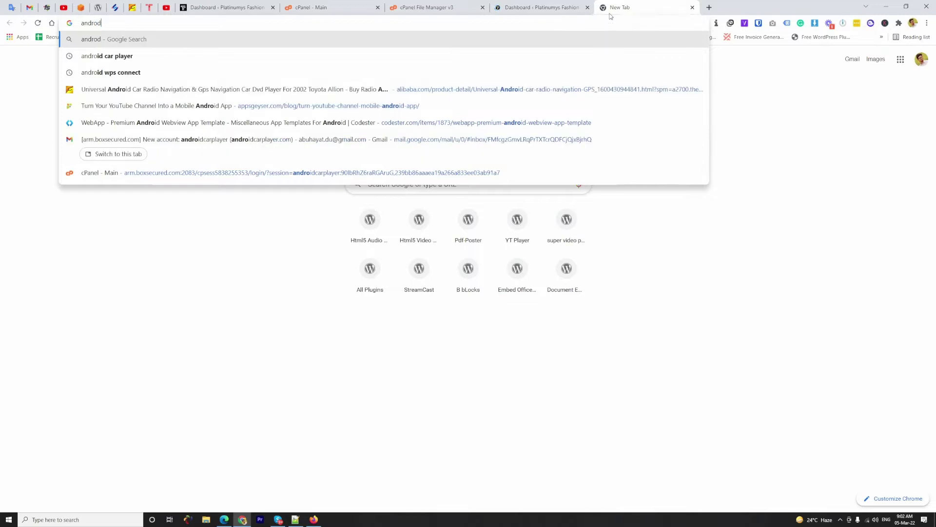
pyautogui.write('d')
pyautogui.press('BackSpace')
pyautogui.press('BackSpace')
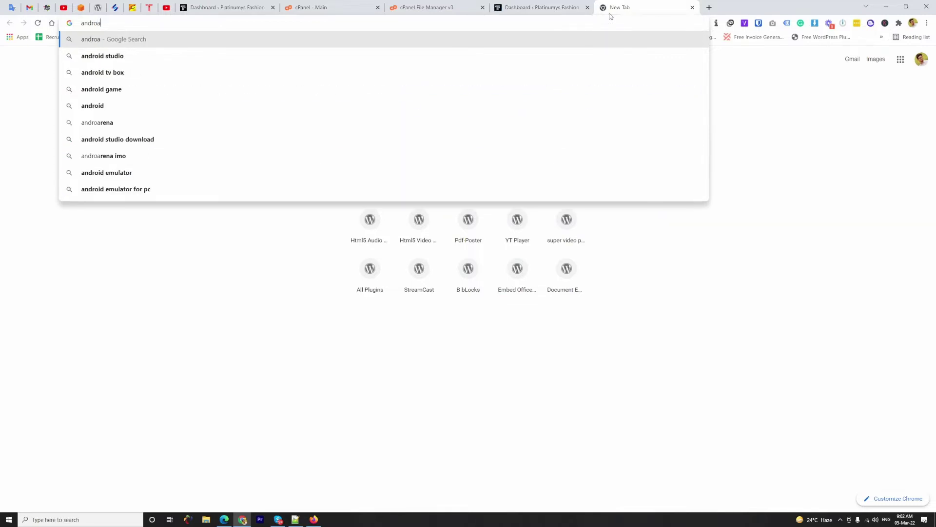
pyautogui.write('oid')
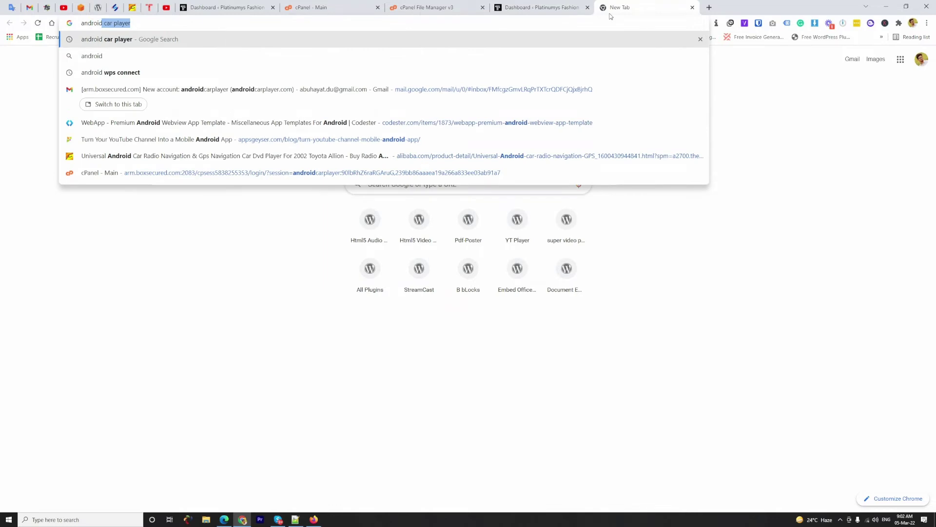
pyautogui.write('carplayer.co')
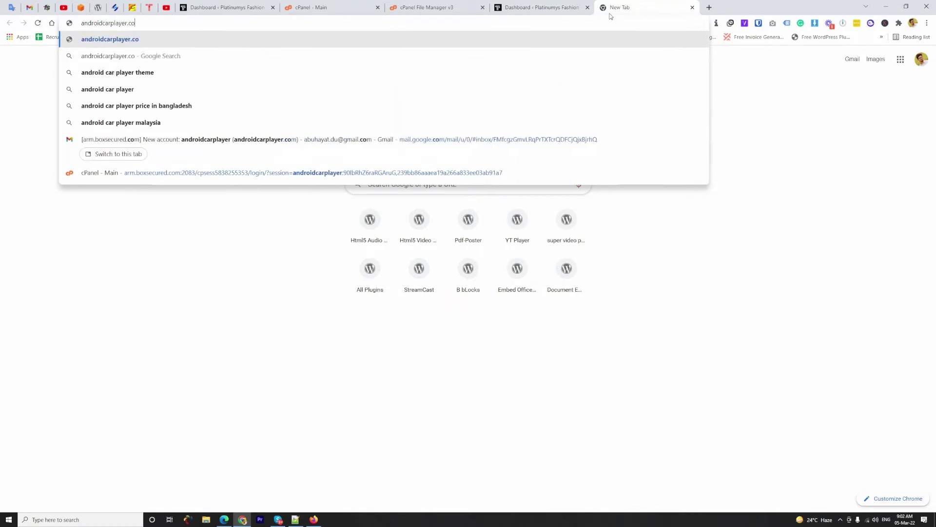
pyautogui.write('m')
pyautogui.press('Return')
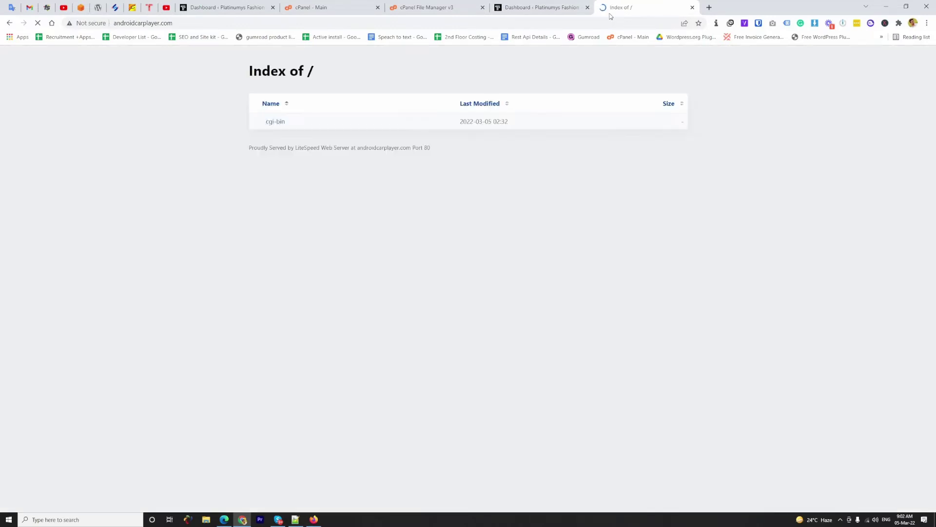
pyautogui.click(590, 4)
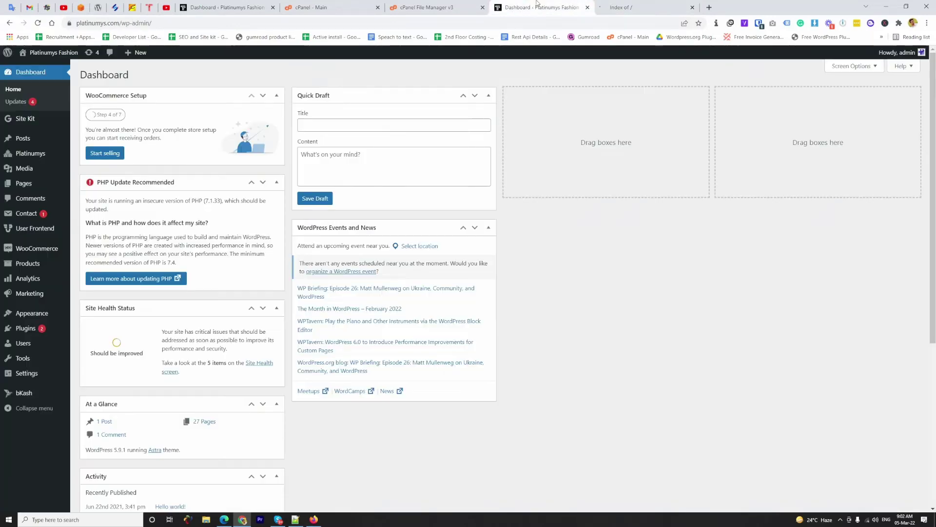
pyautogui.click(646, 4)
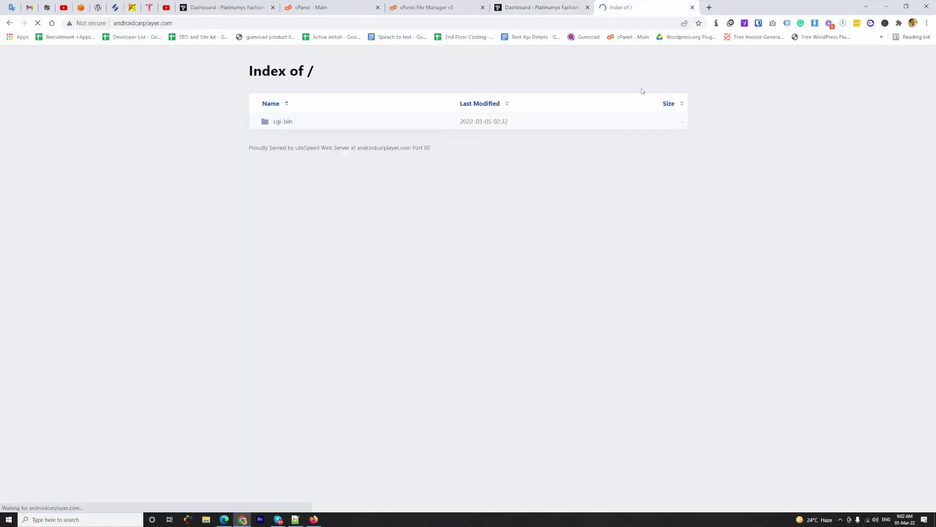
pyautogui.click(556, 5)
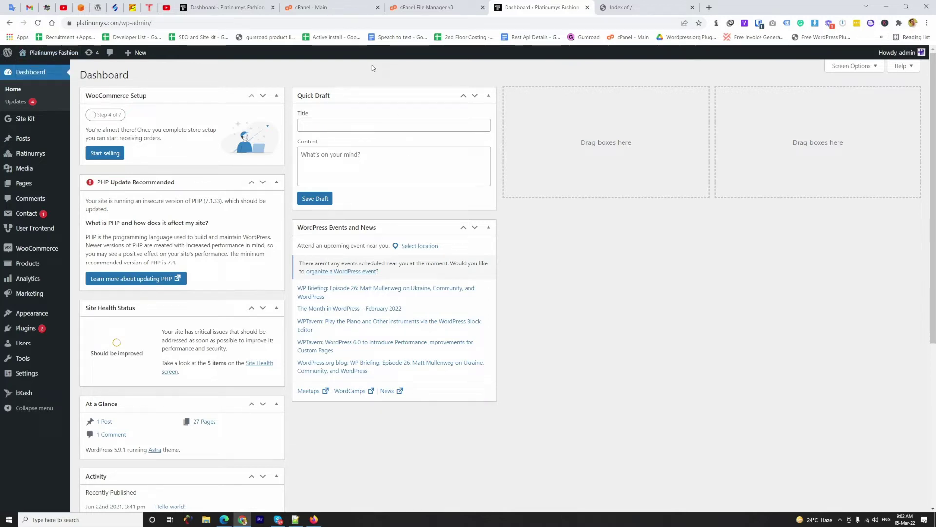
# Permanently delete wordpress.zip from public_html, skipping the trash.
pyautogui.click(427, 5)
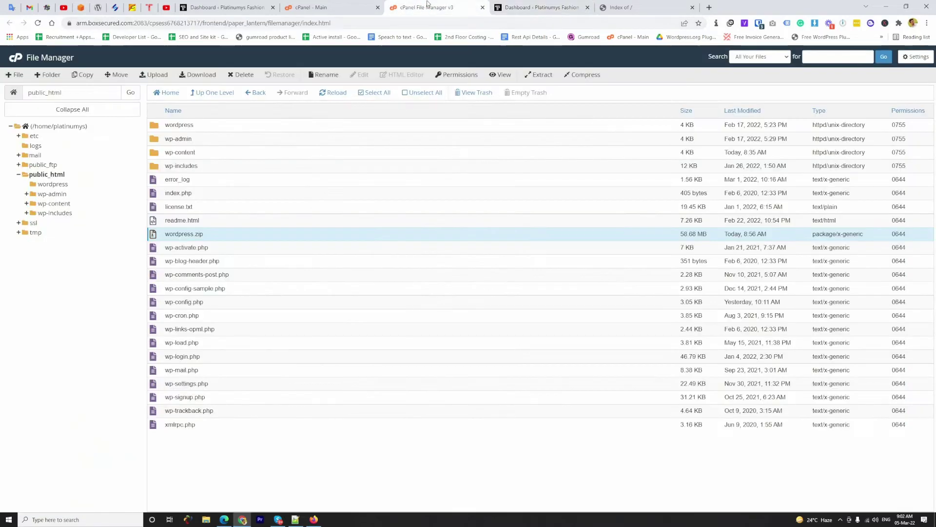
pyautogui.rightClick(160, 236)
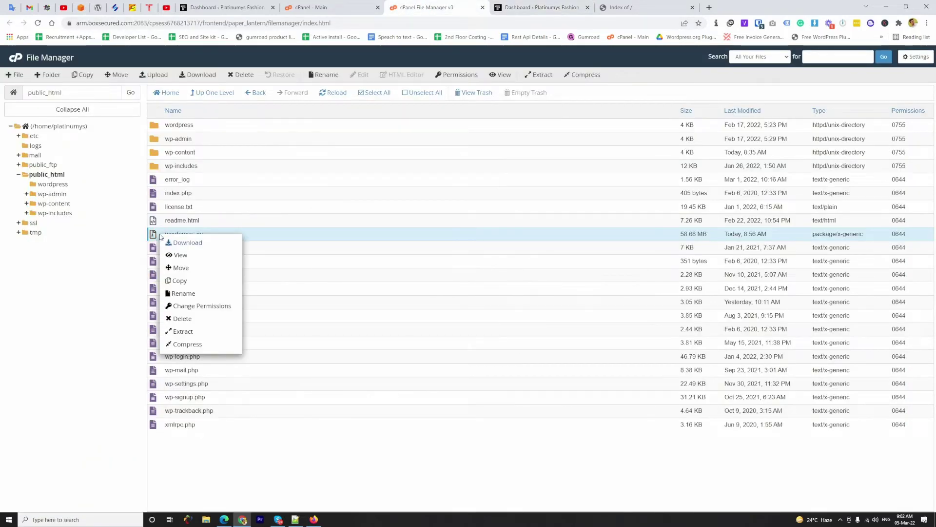
pyautogui.click(184, 320)
pyautogui.click(413, 283)
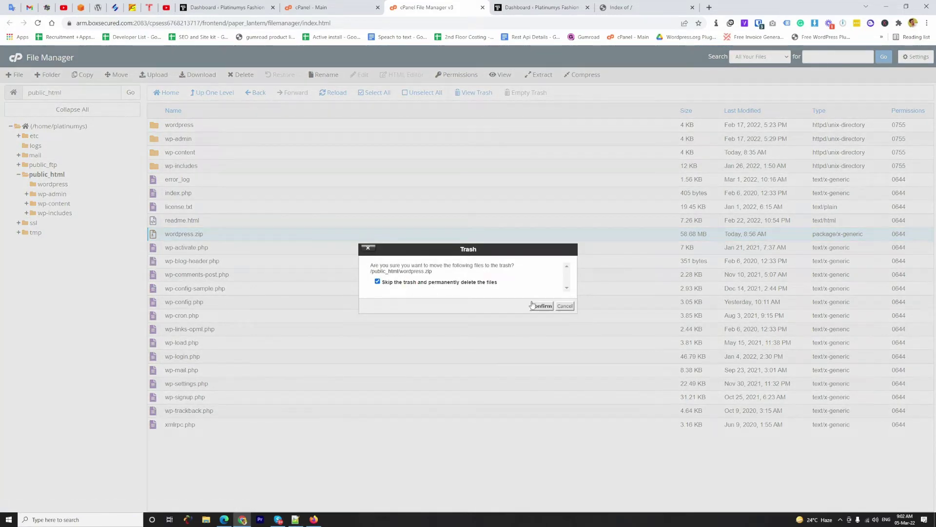
pyautogui.click(541, 306)
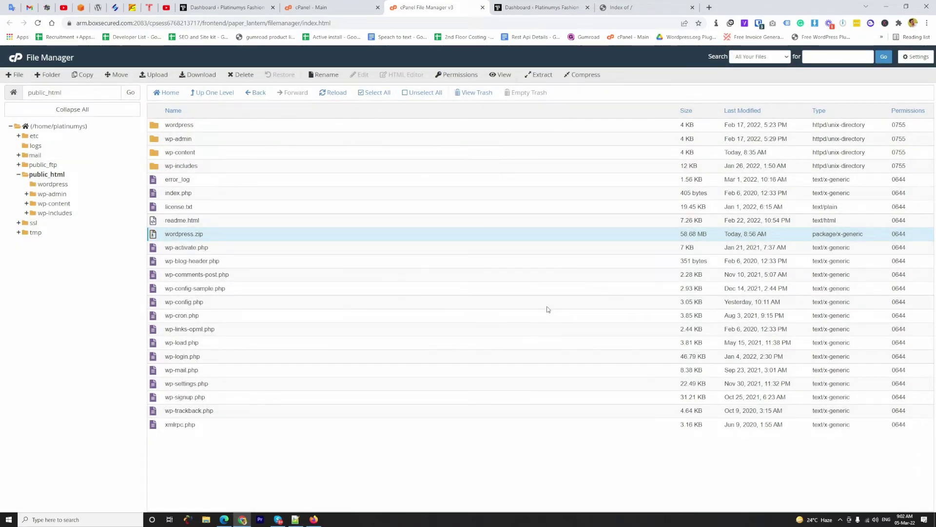
# Close the old File Manager and open a fresh one in a new tab from cPanel home.
pyautogui.click(325, 3)
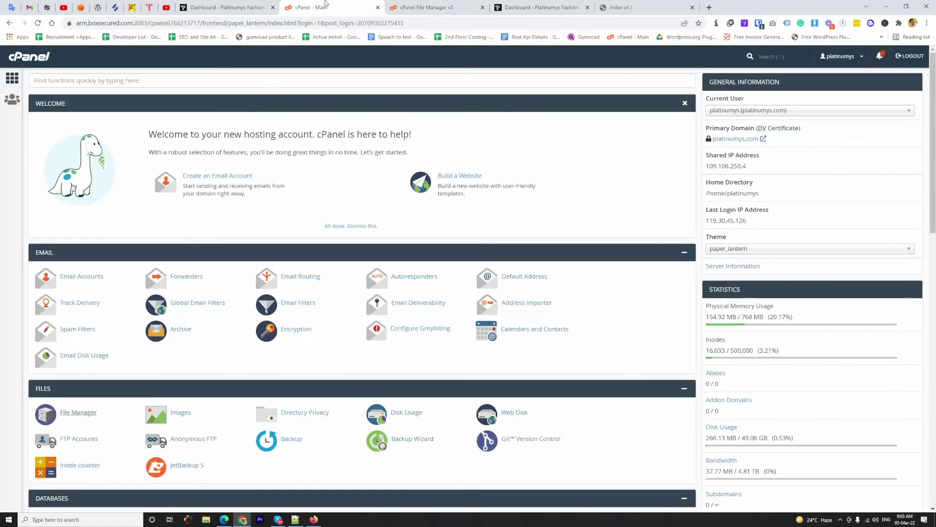
pyautogui.click(426, 7)
pyautogui.click(483, 7)
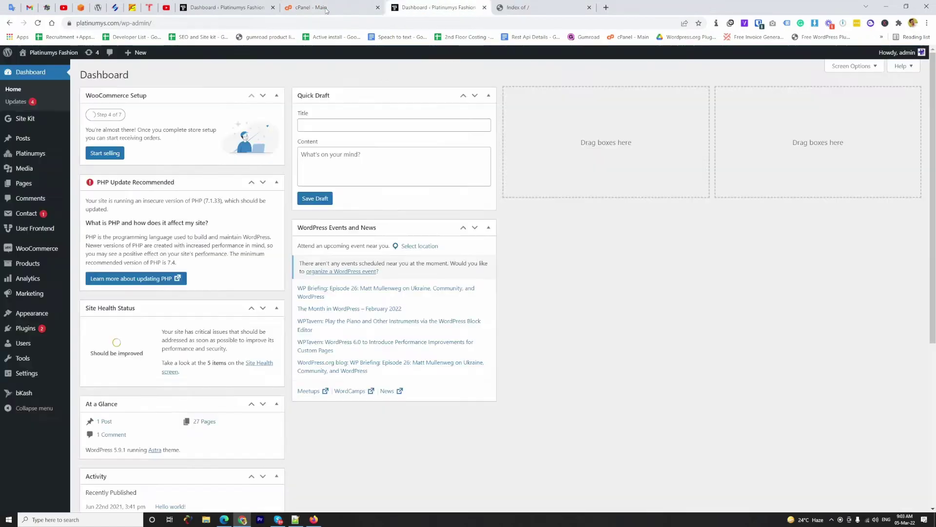
pyautogui.click(317, 7)
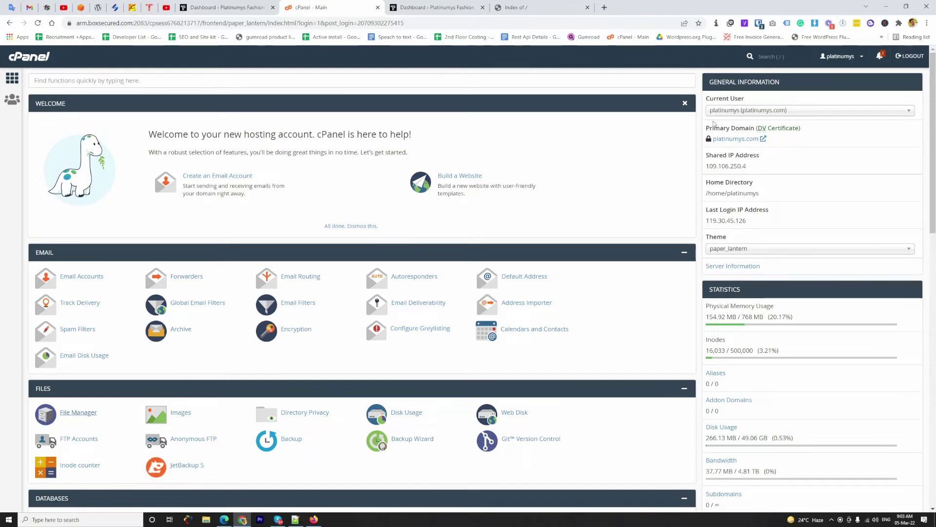
pyautogui.scroll(-1, 385, 259)
pyautogui.scroll(1, 341, 293)
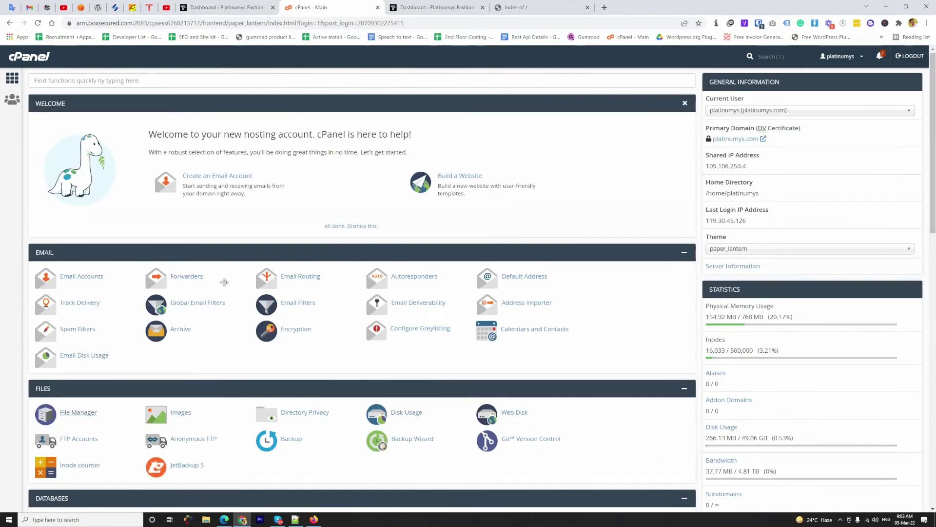
pyautogui.scroll(-3, 332, 331)
pyautogui.rightClick(84, 239)
pyautogui.click(103, 245)
pyautogui.click(428, 6)
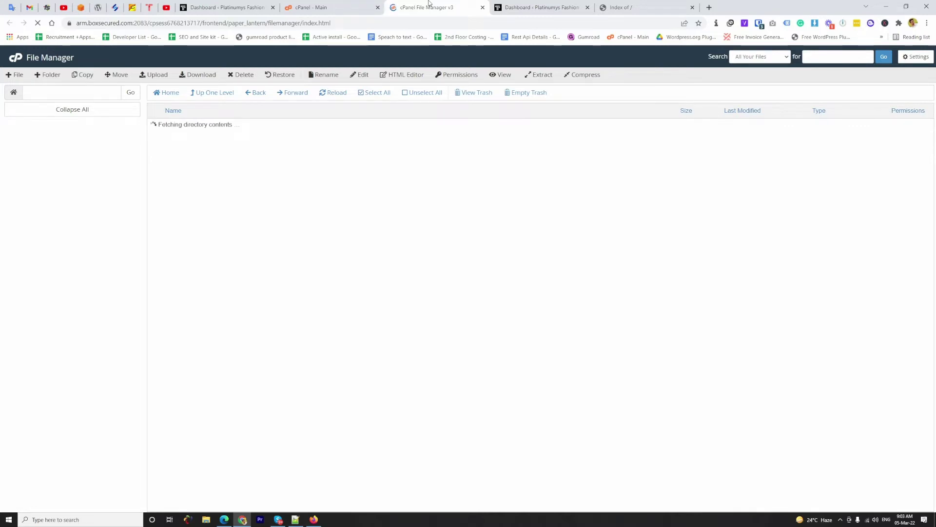
# Select everything in public_html and compress it into a Zip archive named wordpress.zip.
pyautogui.doubleClick(163, 180)
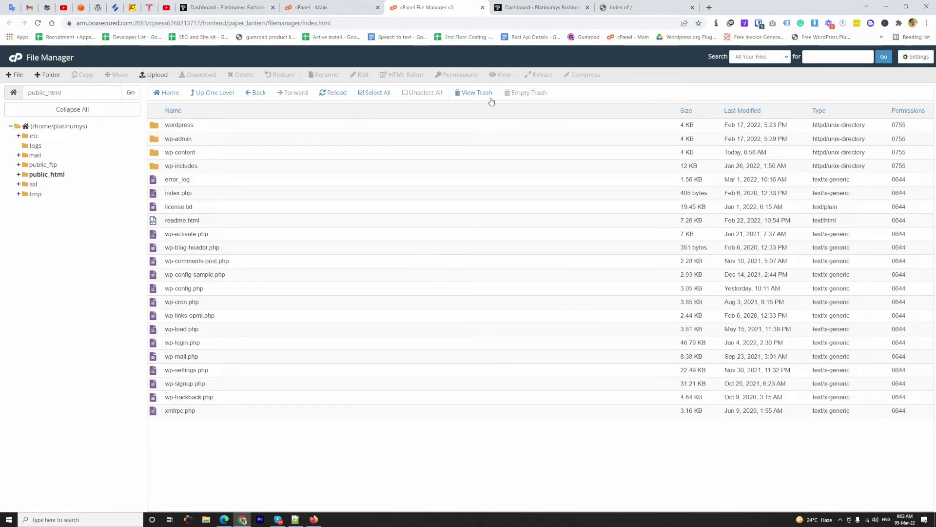
pyautogui.click(370, 93)
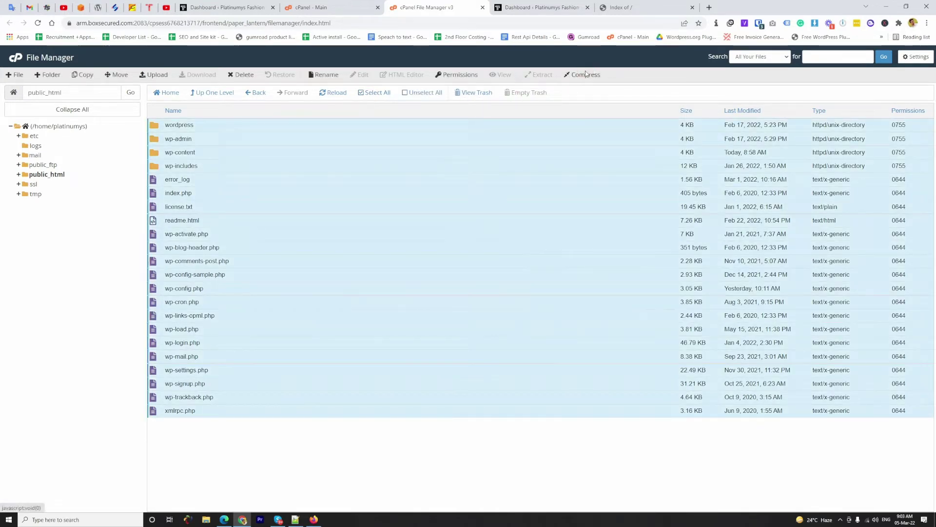
pyautogui.click(580, 75)
pyautogui.click(535, 345)
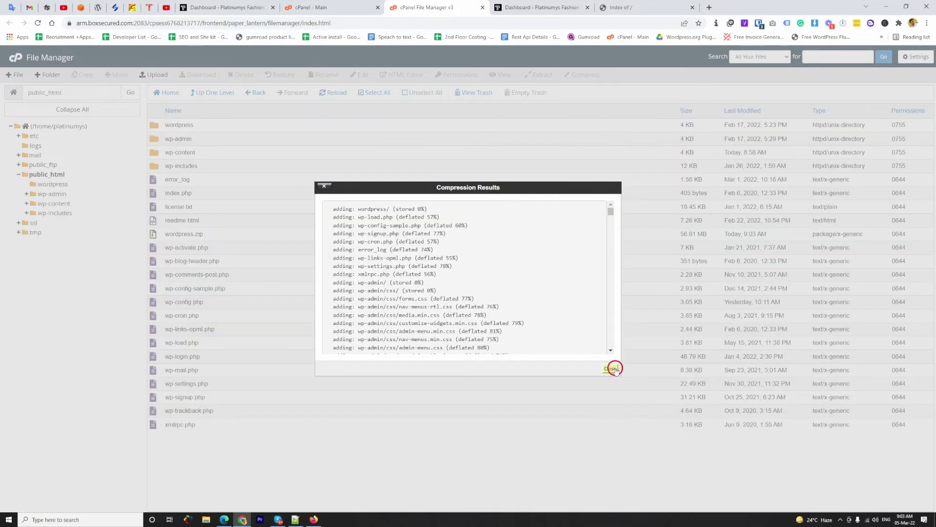
pyautogui.click(614, 368)
pyautogui.click(173, 235)
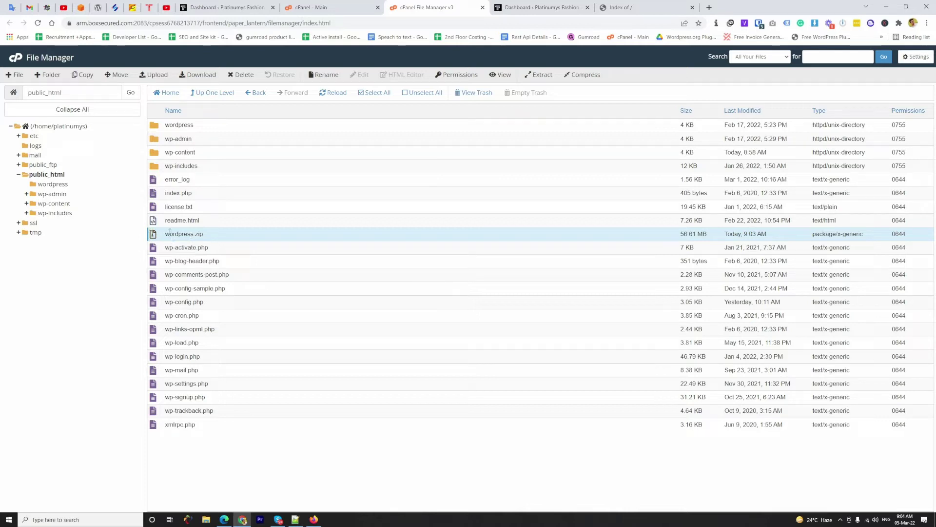
# Download platinumys.com/wordpress.zip, accepting the duplicate, and open its Downloads\Compressed folder.
pyautogui.click(709, 7)
pyautogui.write('platinumys.com')
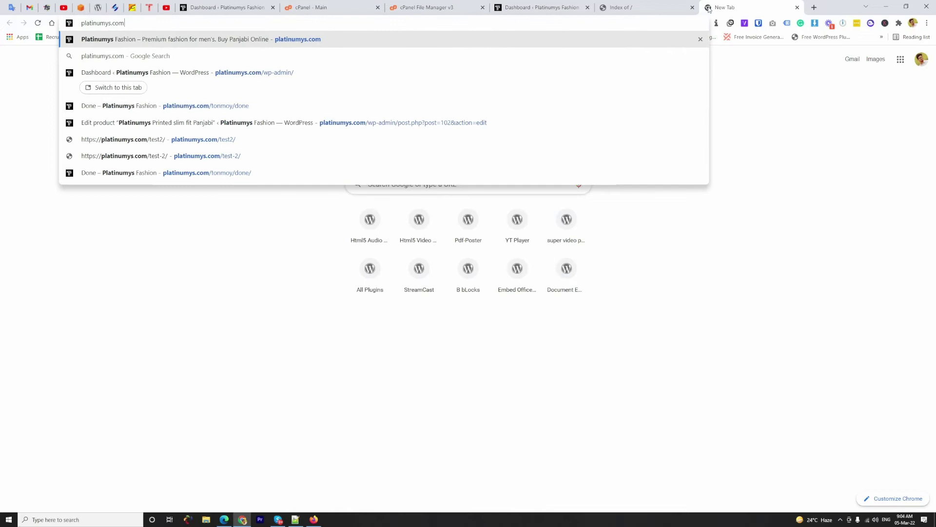
pyautogui.write('/w')
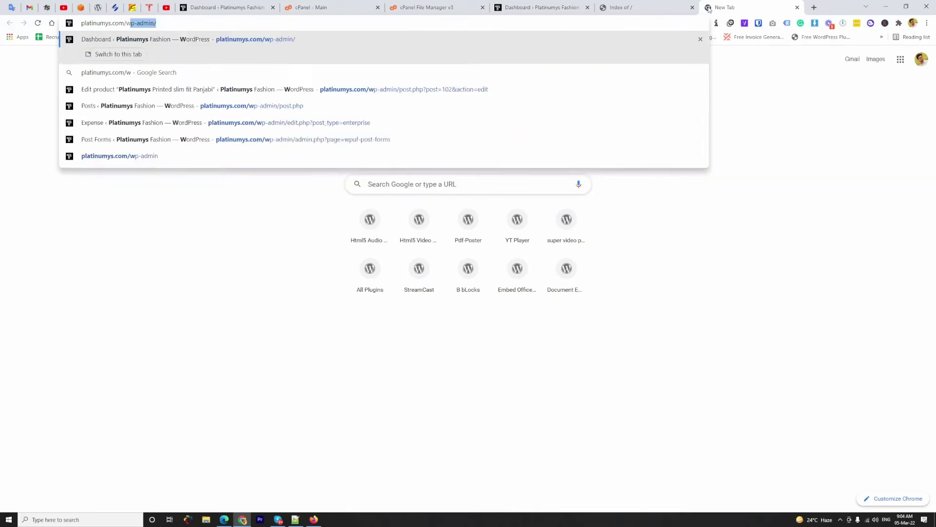
pyautogui.write('ordpress.o')
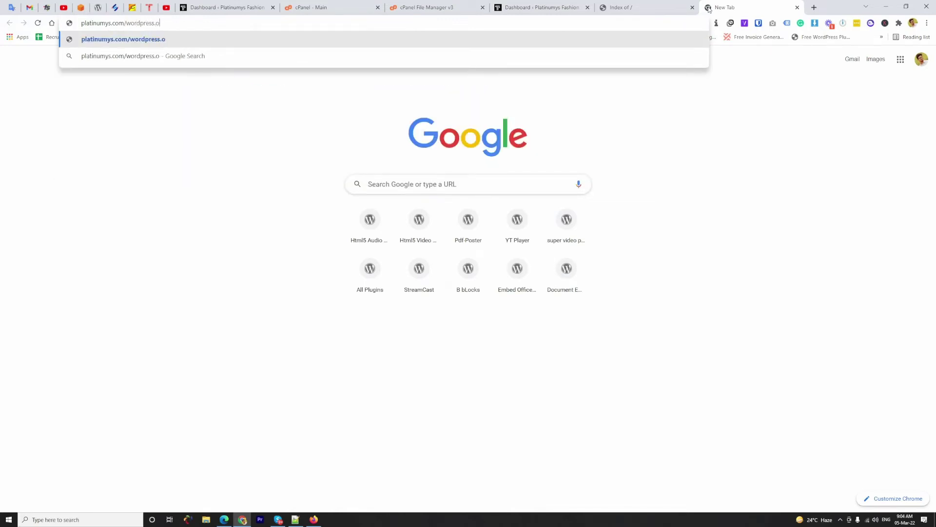
pyautogui.press('BackSpace')
pyautogui.write('zip')
pyautogui.press('Return')
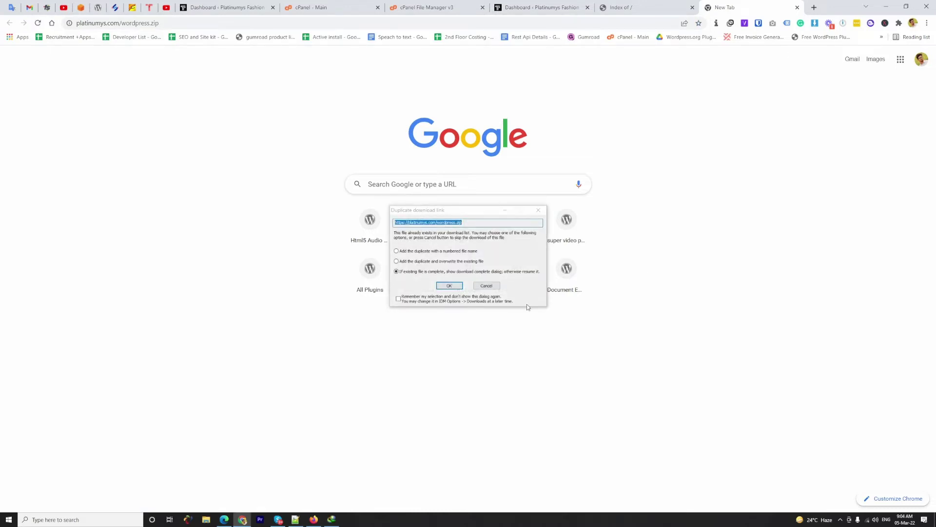
pyautogui.click(455, 286)
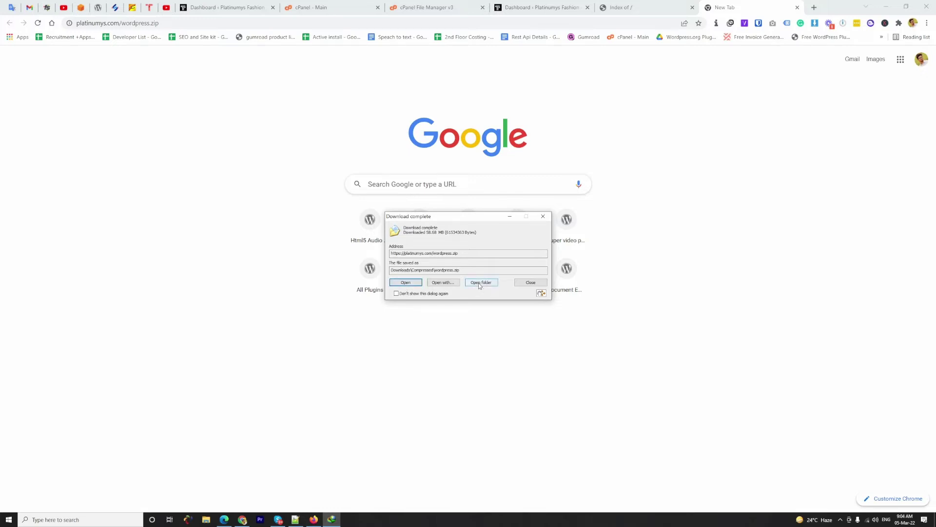
pyautogui.click(480, 283)
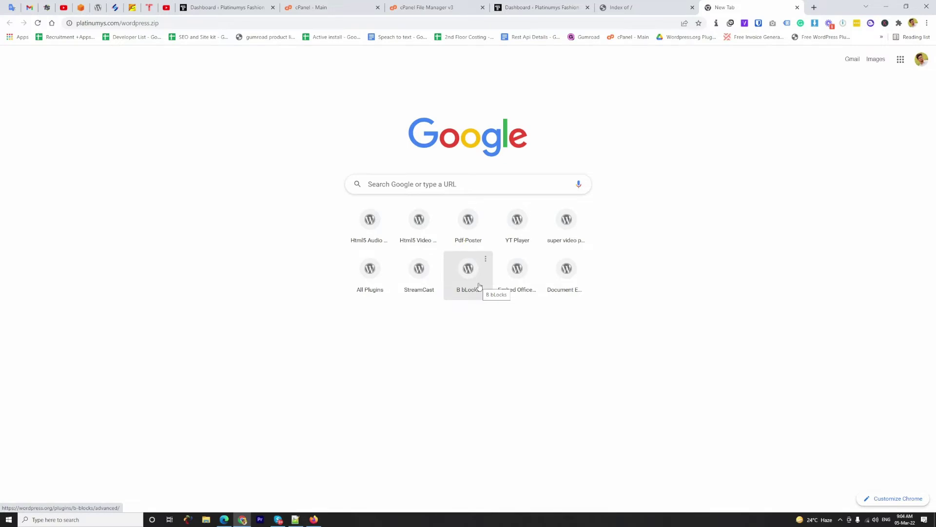
# Locate wordpress.zip (60,093 KB) in Downloads\Compressed, then return to the public_html listing in Chrome.
pyautogui.click(205, 520)
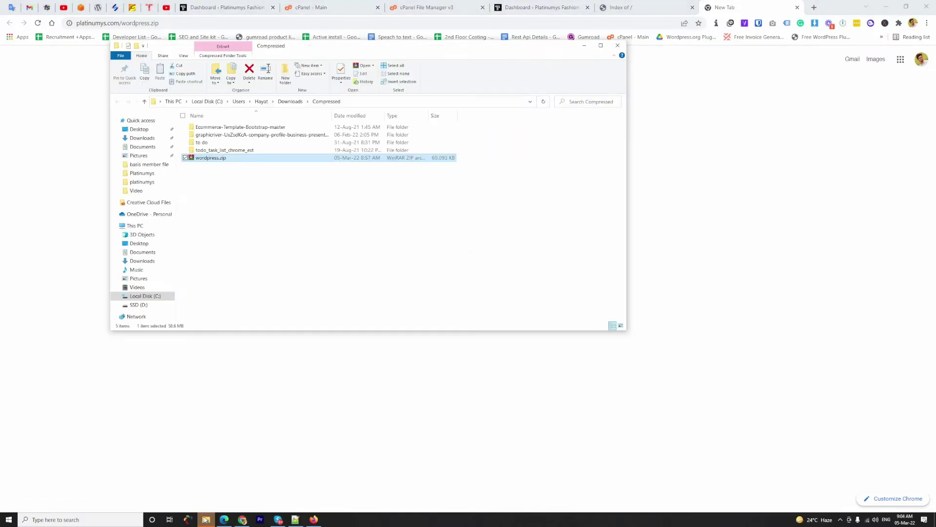
pyautogui.click(143, 138)
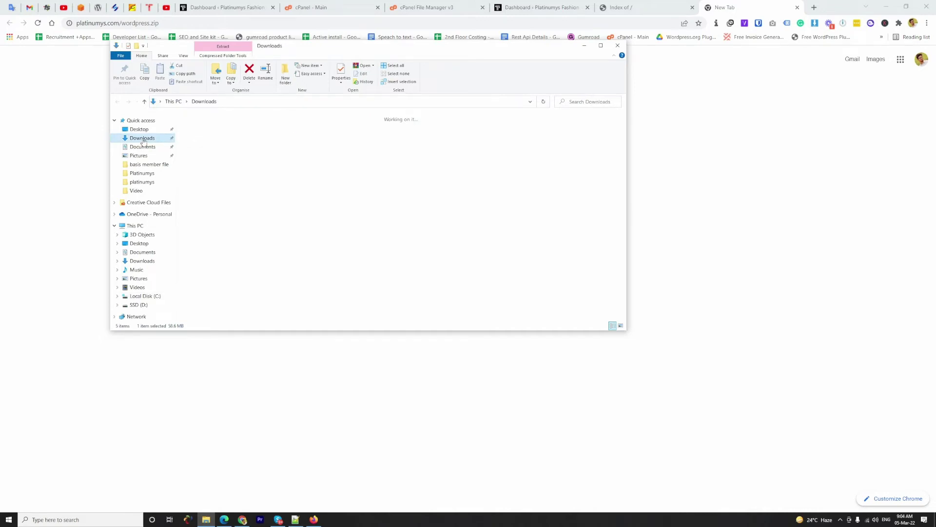
pyautogui.doubleClick(199, 142)
pyautogui.click(215, 158)
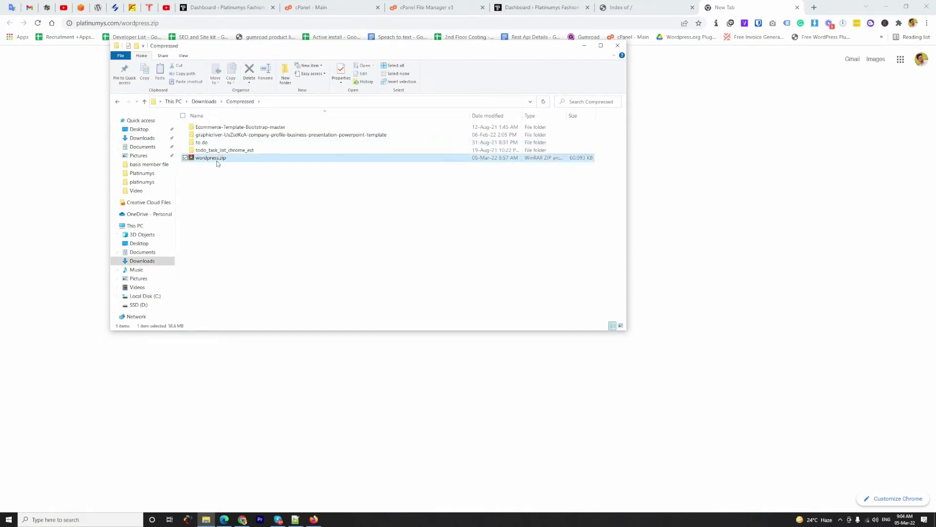
pyautogui.click(644, 8)
pyautogui.click(419, 7)
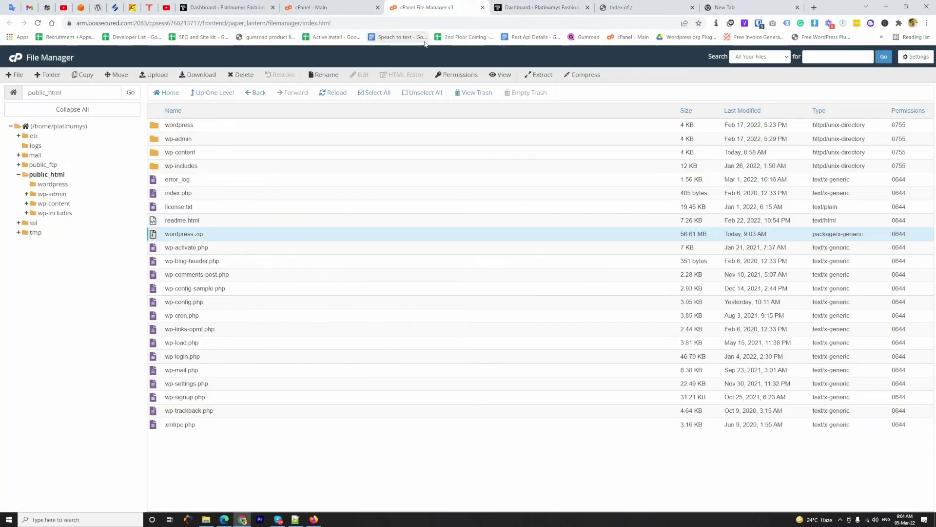
# Open phpMyAdmin from the cPanel Databases section in a new tab.
pyautogui.click(341, 8)
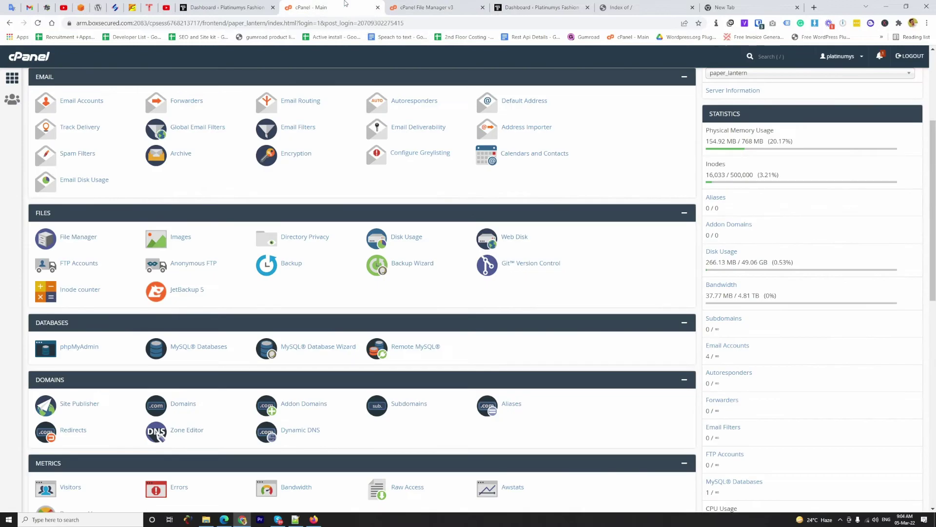
pyautogui.scroll(-2, 382, 288)
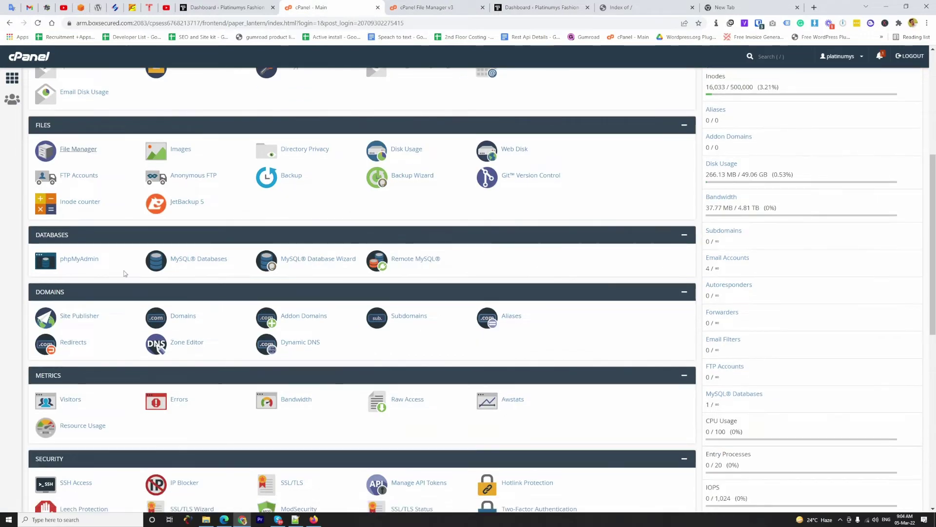
pyautogui.rightClick(87, 260)
pyautogui.click(101, 266)
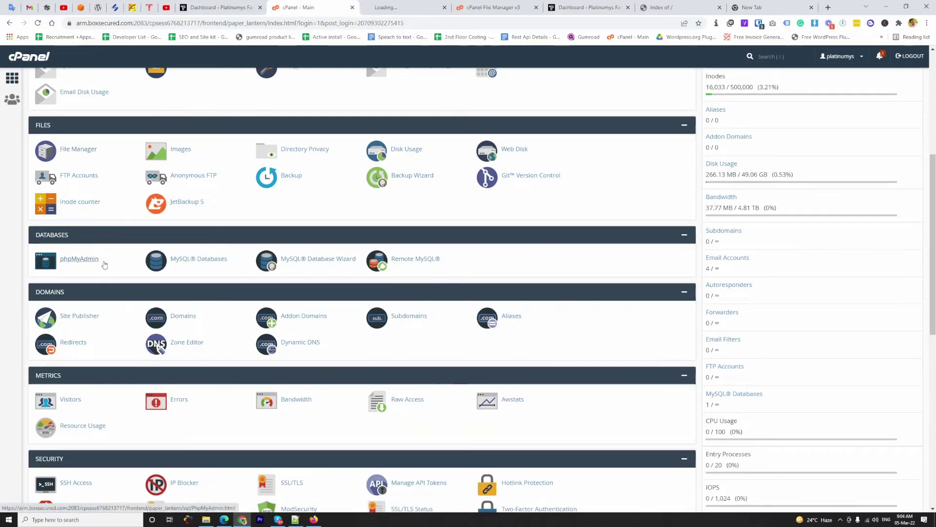
pyautogui.click(385, 6)
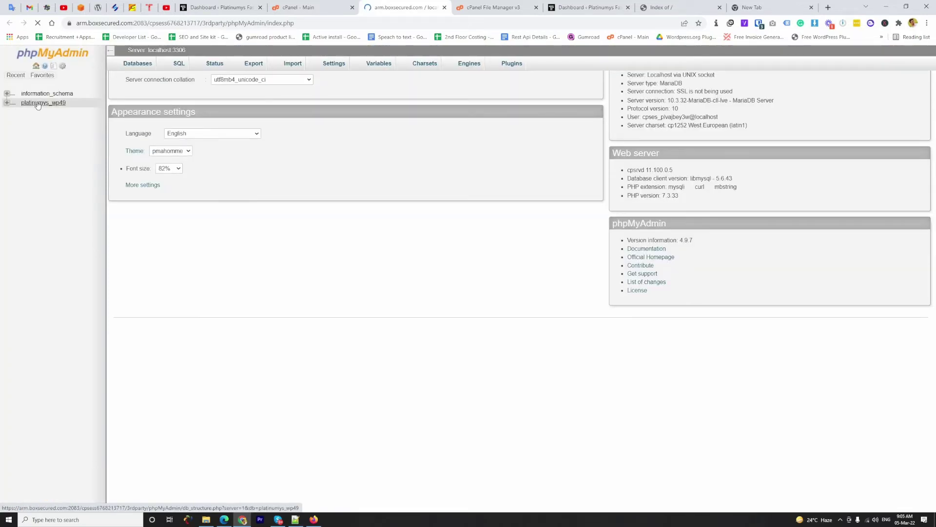
# Quick-export the platinumys_wp49 database as platinumys_wp49.sql.
pyautogui.click(37, 104)
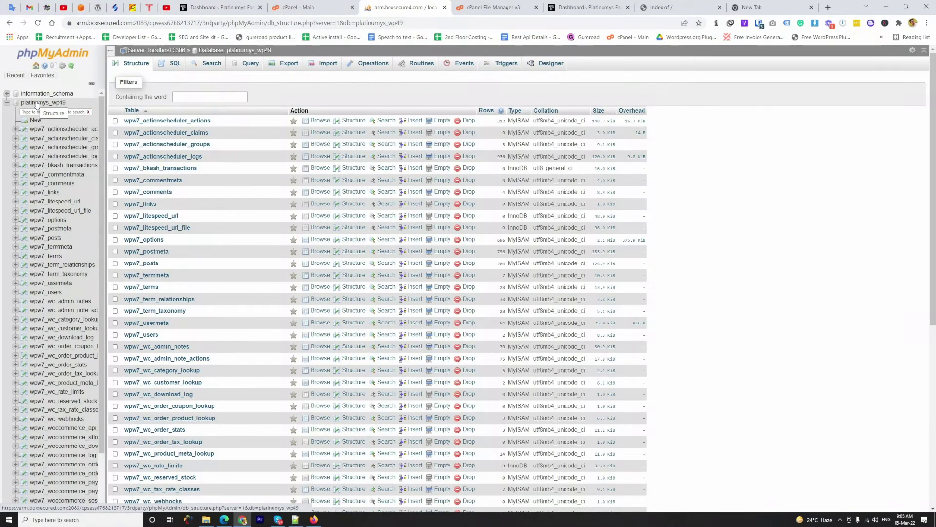
pyautogui.click(284, 65)
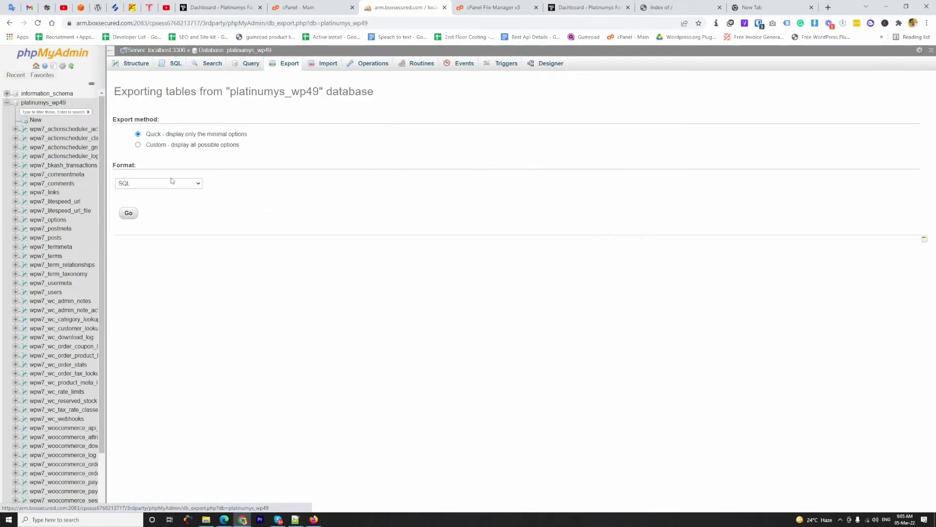
pyautogui.click(129, 215)
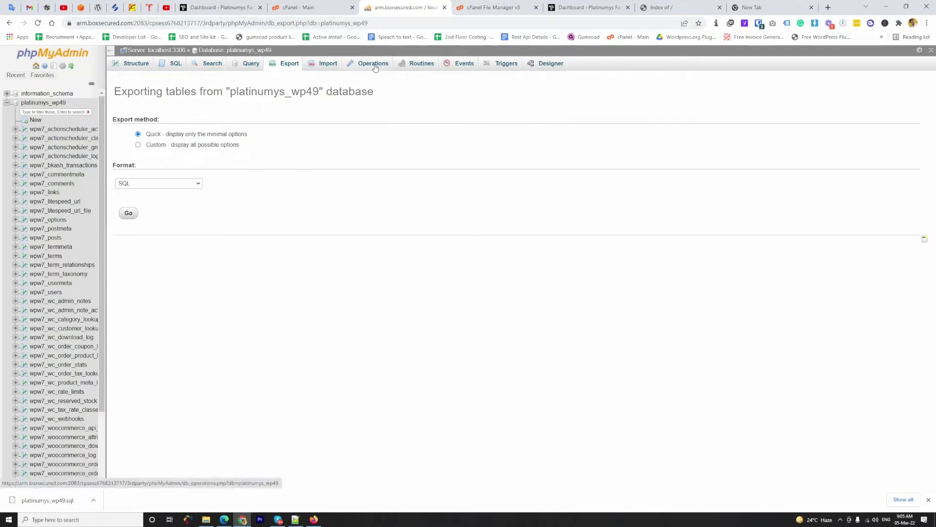
pyautogui.click(512, 7)
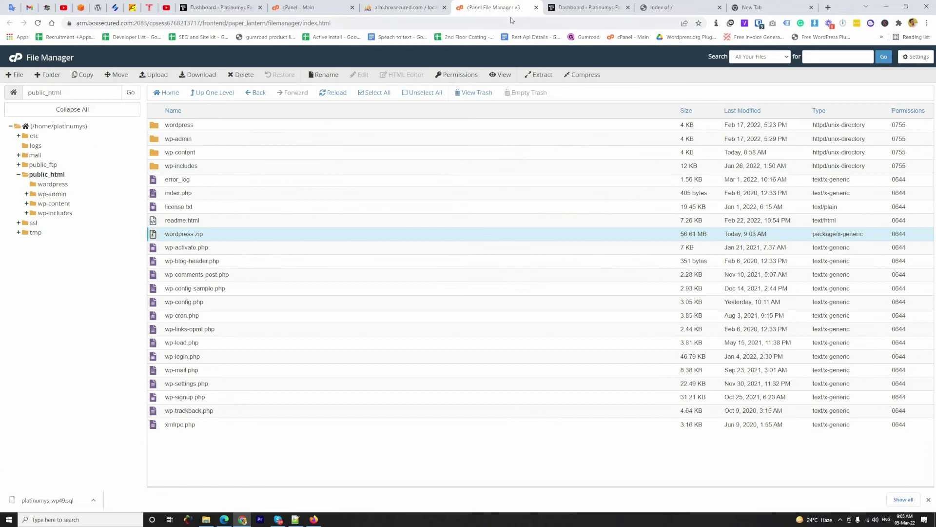
# Look over the Index of / and Dashboard tabs, then switch to the new host's cPanel - Main page.
pyautogui.click(664, 8)
pyautogui.click(166, 27)
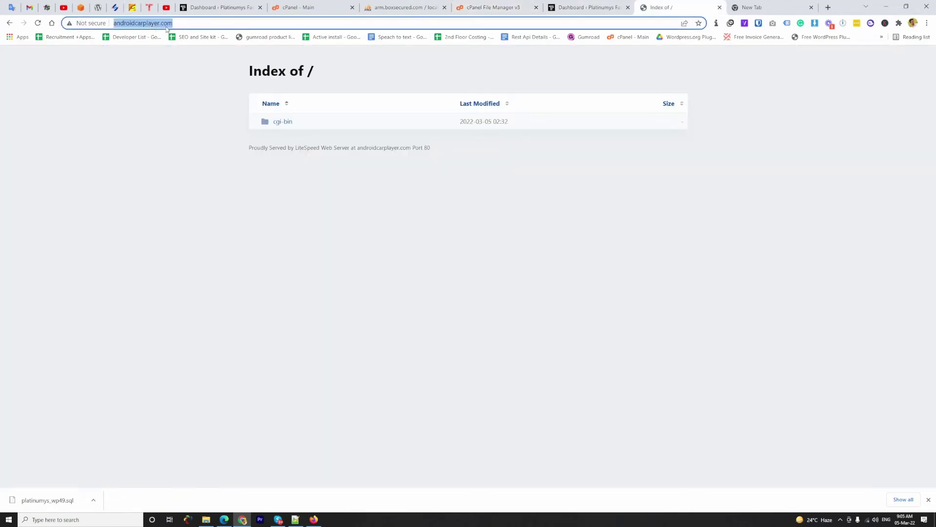
pyautogui.click(763, 6)
pyautogui.hotkey('ctrl', 'w')
pyautogui.click(641, 6)
pyautogui.click(722, 7)
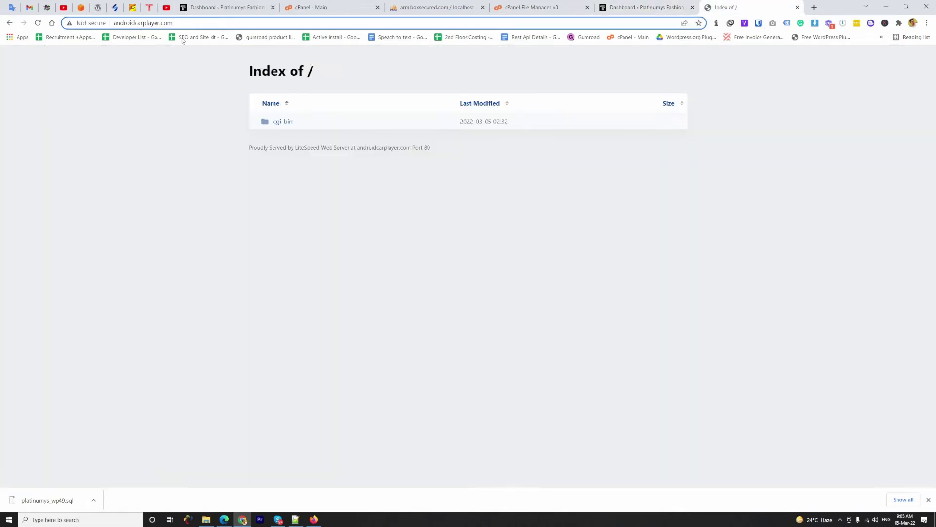
pyautogui.click(638, 8)
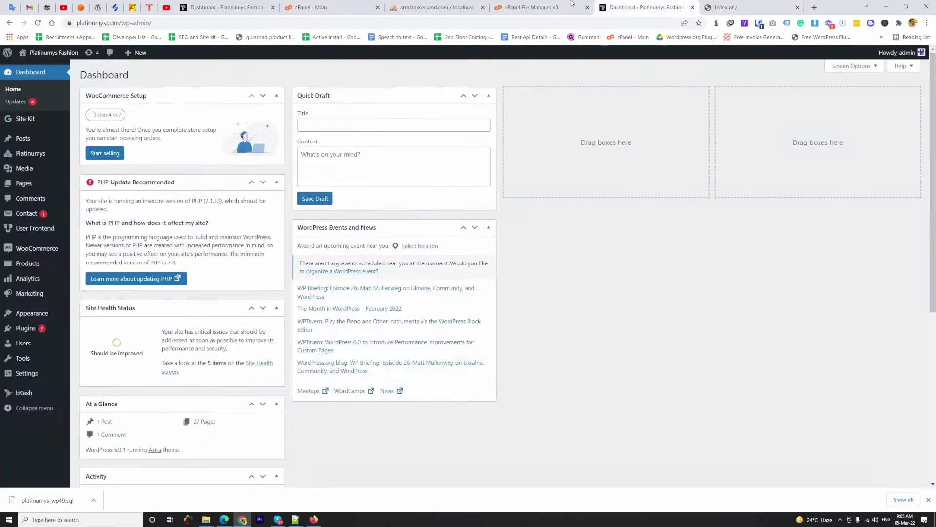
pyautogui.click(541, 7)
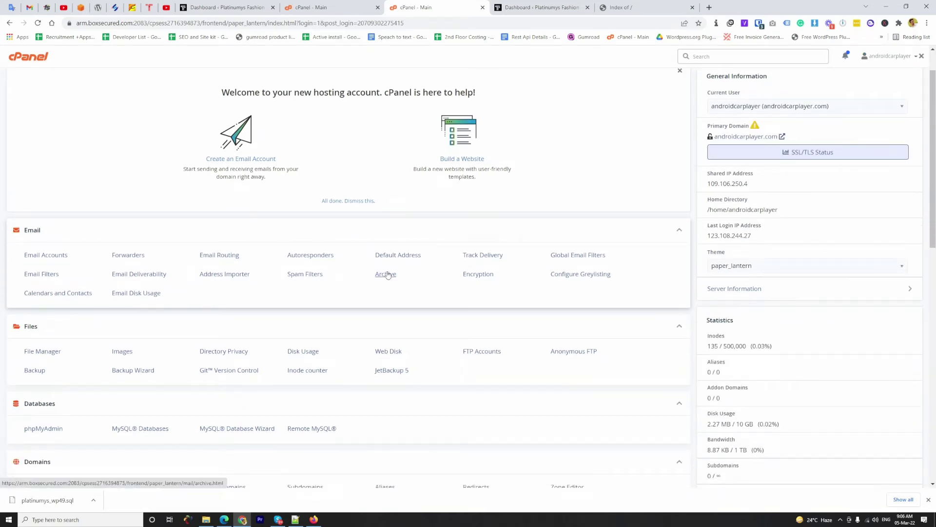
# Open the new host's File Manager in a new tab and enter public_html.
pyautogui.rightClick(42, 352)
pyautogui.click(67, 359)
pyautogui.click(533, 4)
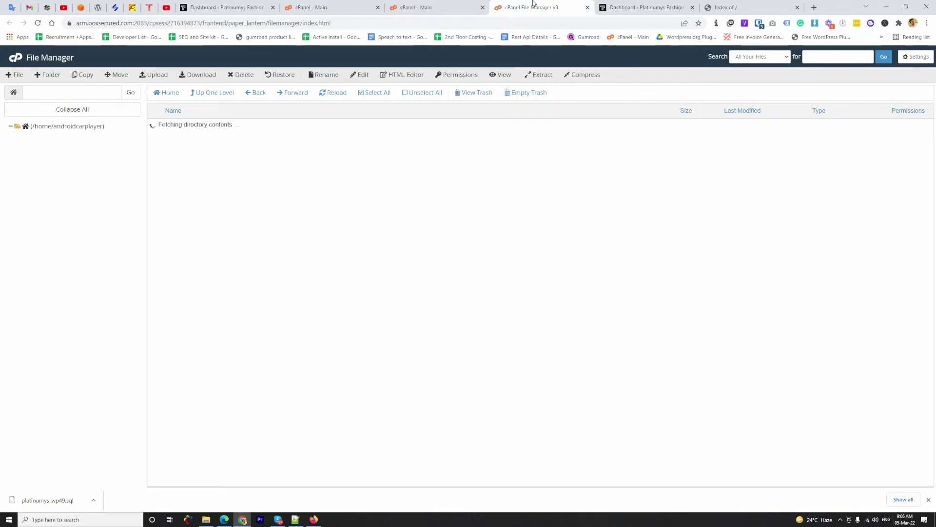
pyautogui.doubleClick(159, 182)
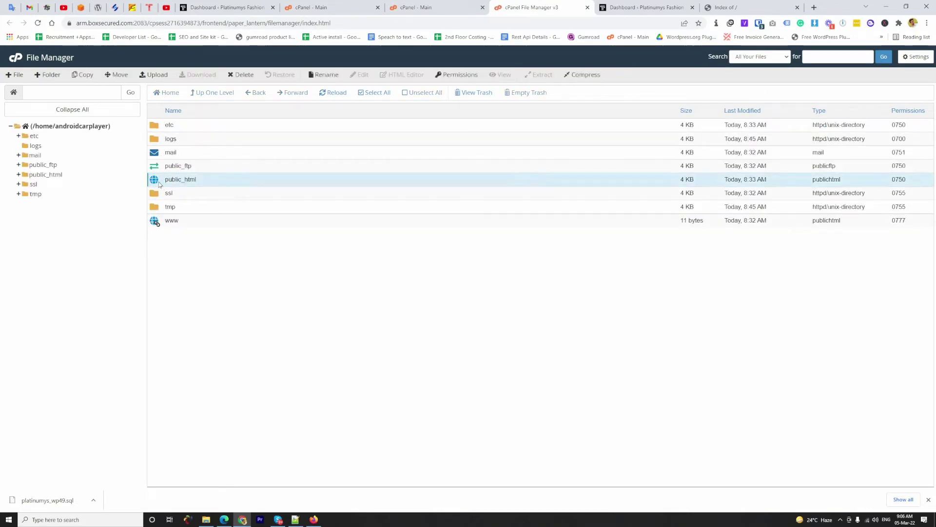
# Upload Compressed\wordpress.zip (58.68 MB) into /home/androidcarplayer/public_html.
pyautogui.click(164, 75)
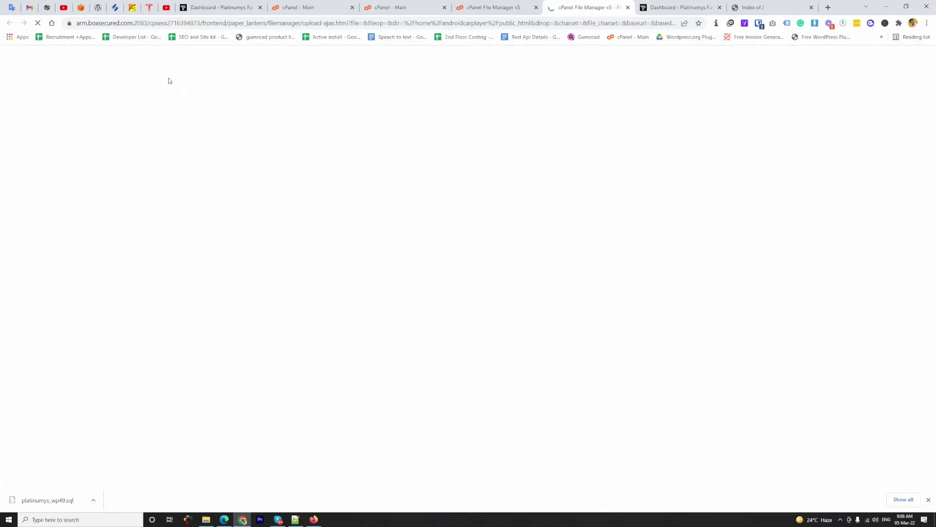
pyautogui.click(463, 199)
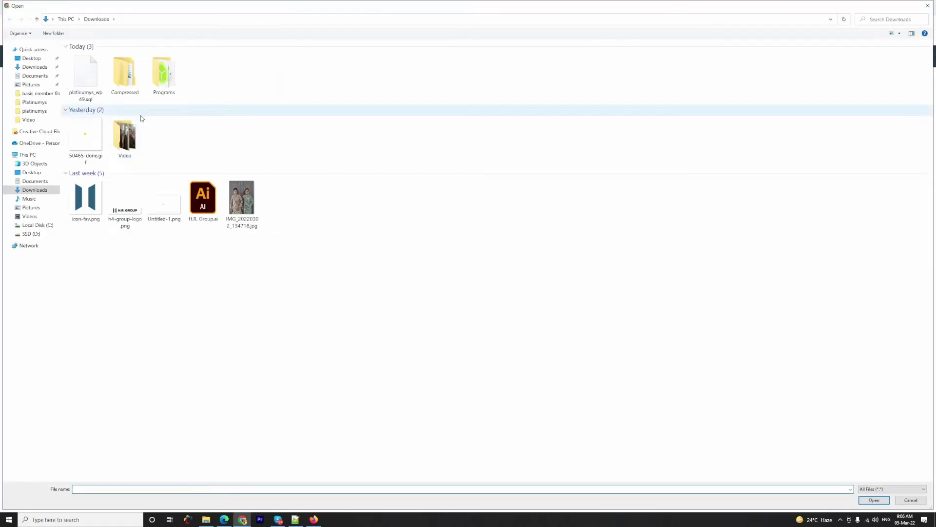
pyautogui.doubleClick(124, 72)
pyautogui.click(88, 87)
pyautogui.doubleClick(88, 88)
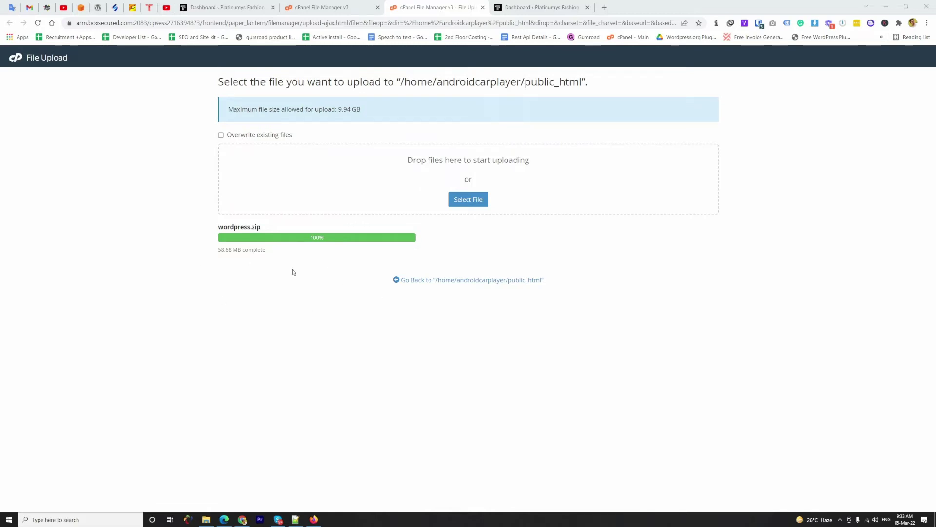
# Back in File Manager, extract wordpress.zip into /public_html.
pyautogui.hotkey('ctrl', 'w')
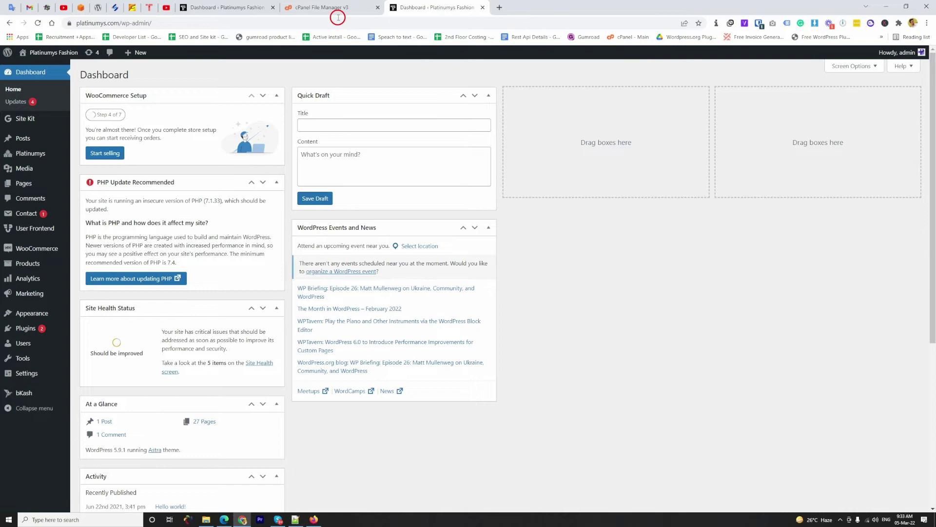
pyautogui.hotkey('ctrl', 'shift', 'Tab')
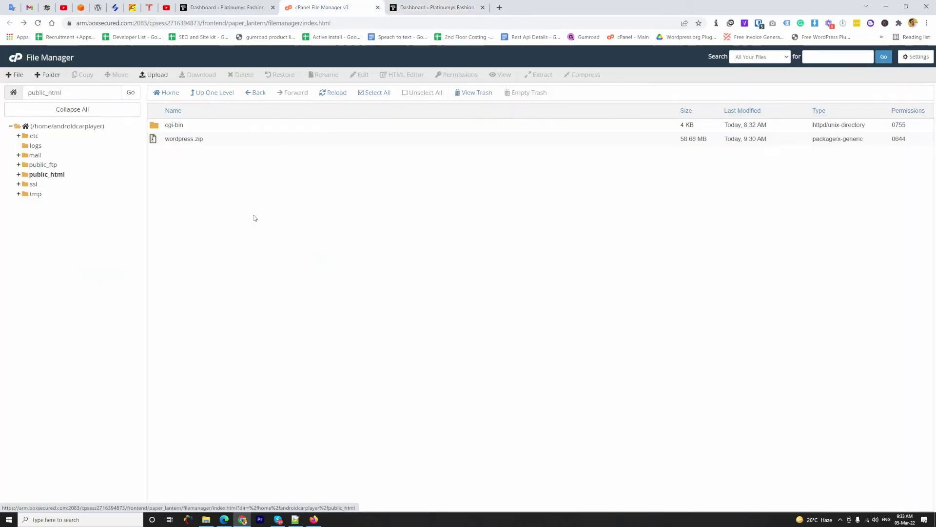
pyautogui.click(164, 141)
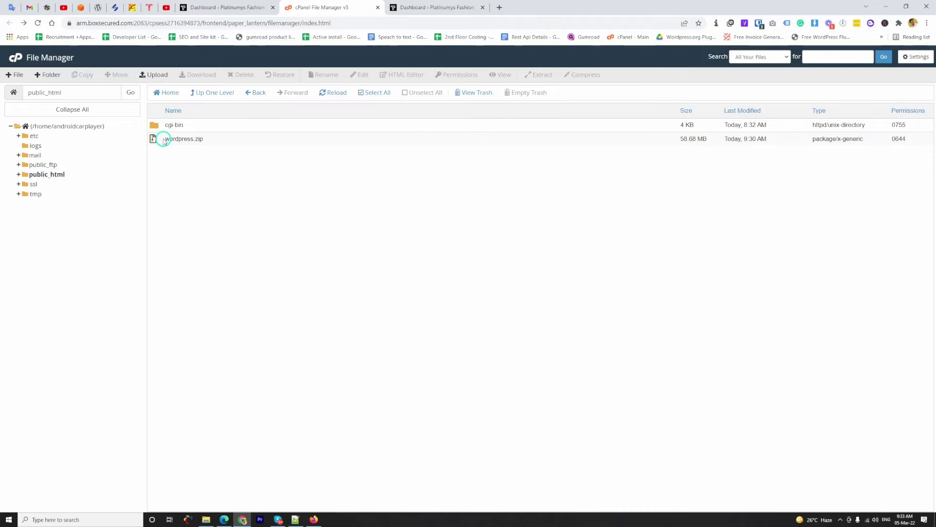
pyautogui.click(162, 141)
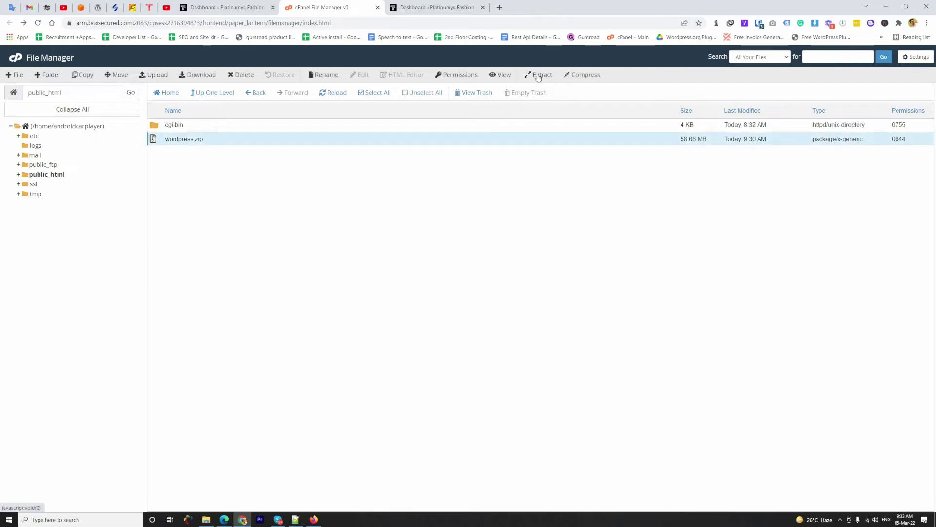
pyautogui.click(540, 77)
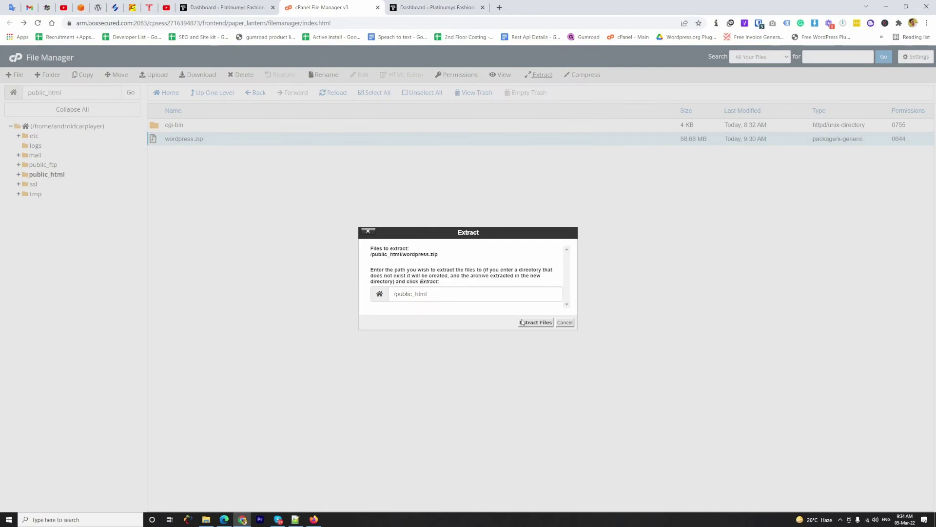
pyautogui.click(522, 323)
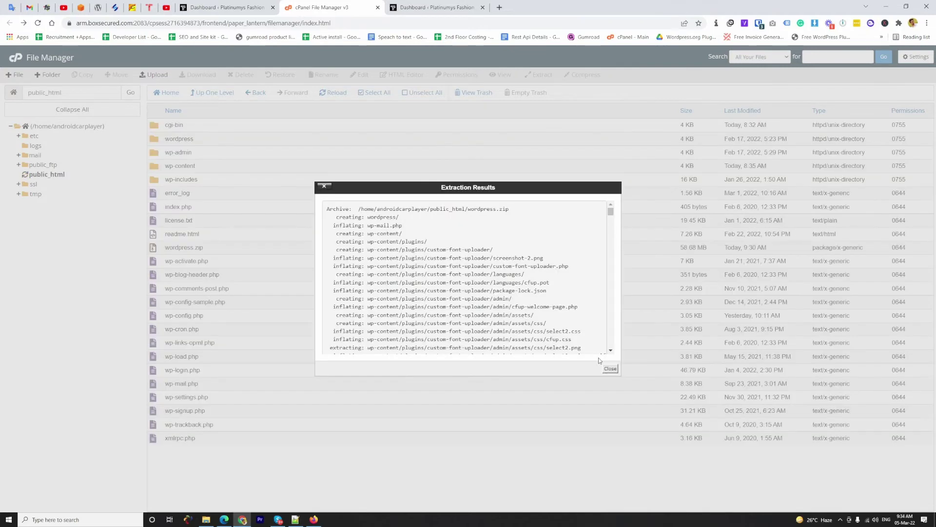
pyautogui.click(610, 368)
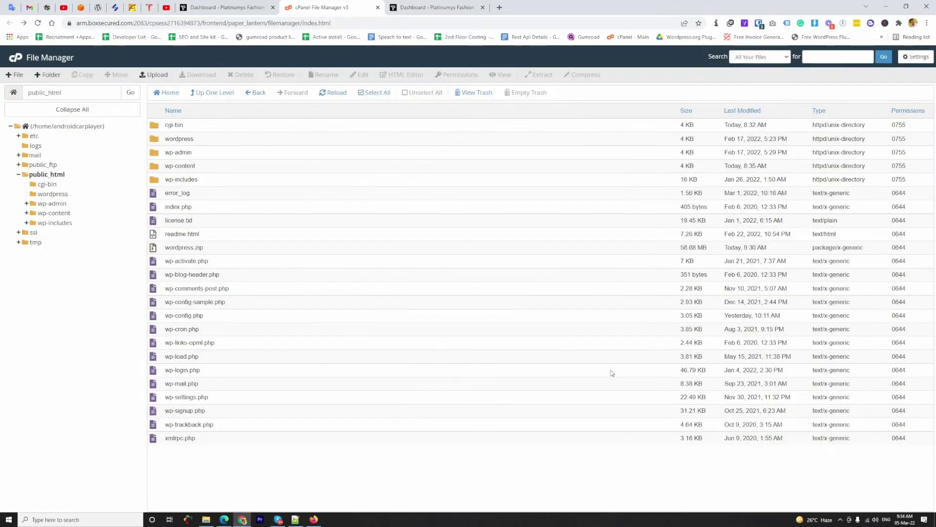
# Permanently delete wordpress.zip from public_html, skipping the trash.
pyautogui.click(159, 250)
pyautogui.press('Delete')
pyautogui.click(404, 283)
pyautogui.click(542, 306)
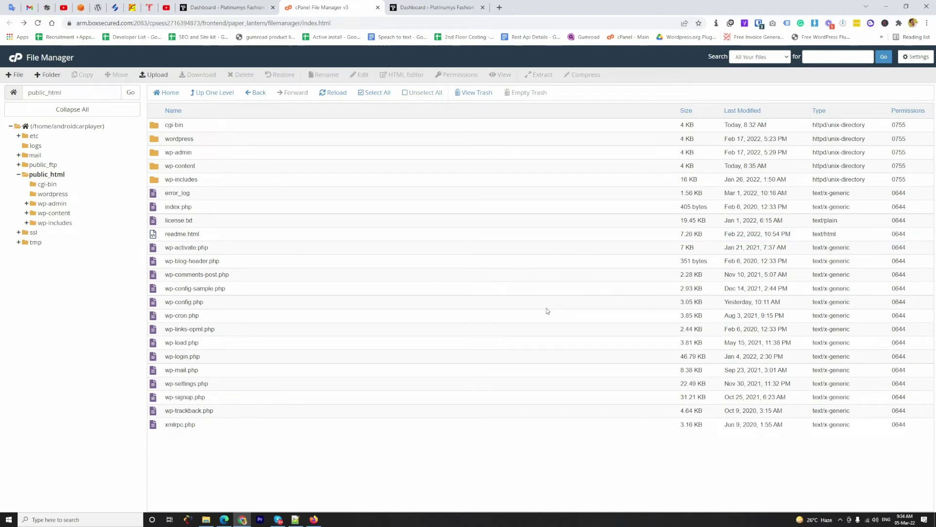
# Check the leftover wordpress folder, then permanently delete it, skipping the trash.
pyautogui.click(156, 140)
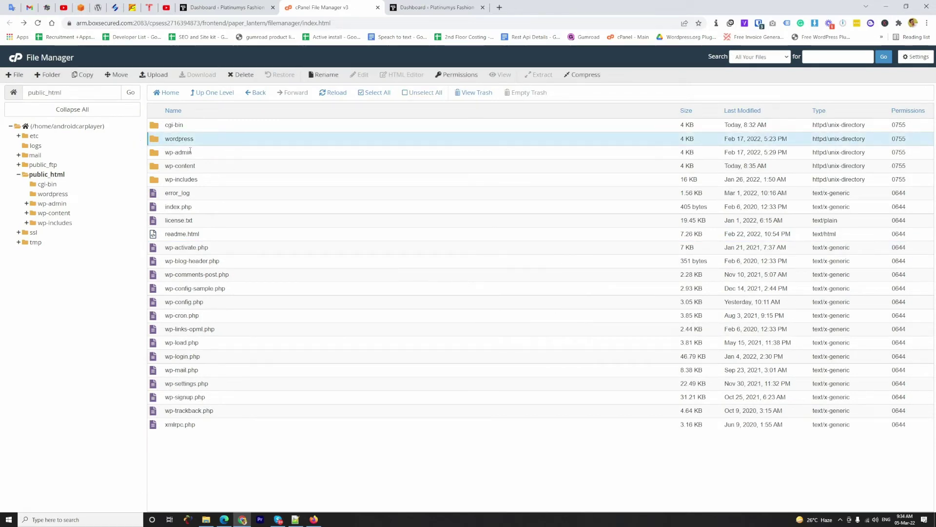
pyautogui.doubleClick(156, 140)
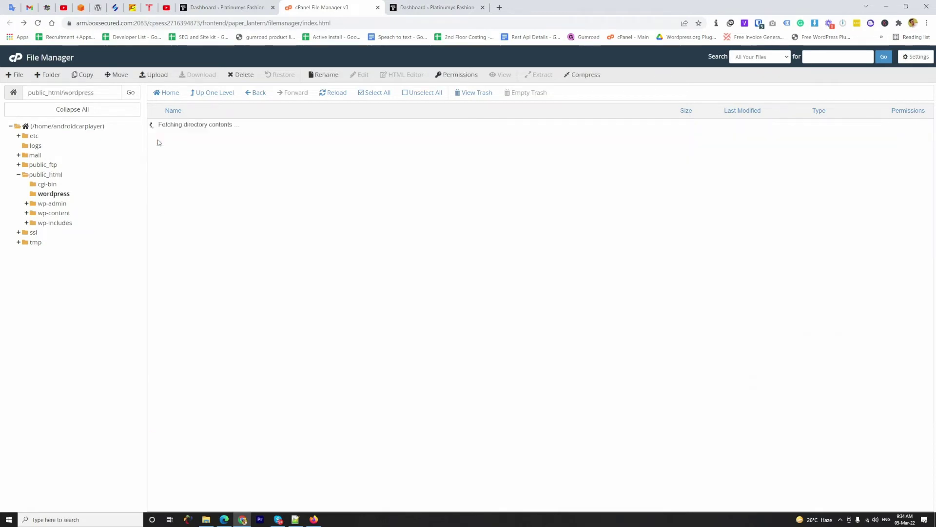
pyautogui.click(214, 93)
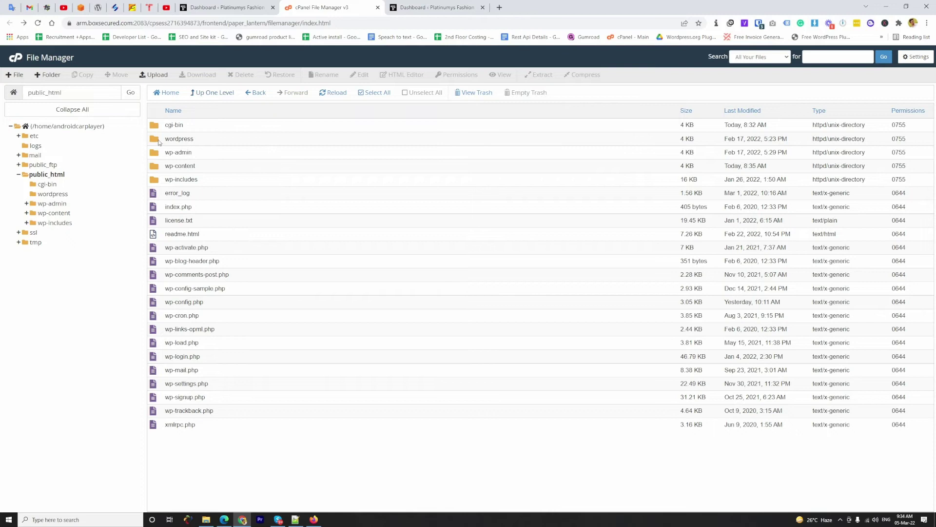
pyautogui.rightClick(159, 142)
pyautogui.click(180, 199)
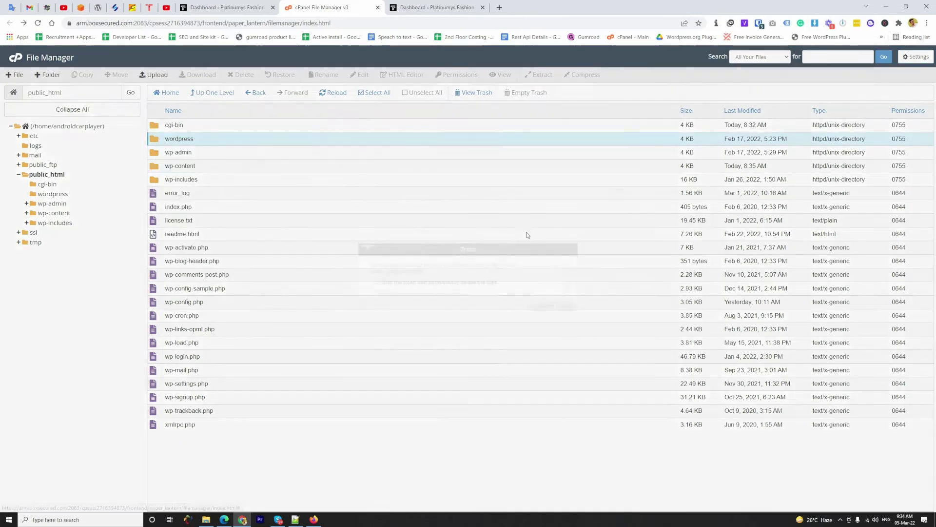
pyautogui.click(378, 282)
pyautogui.click(536, 307)
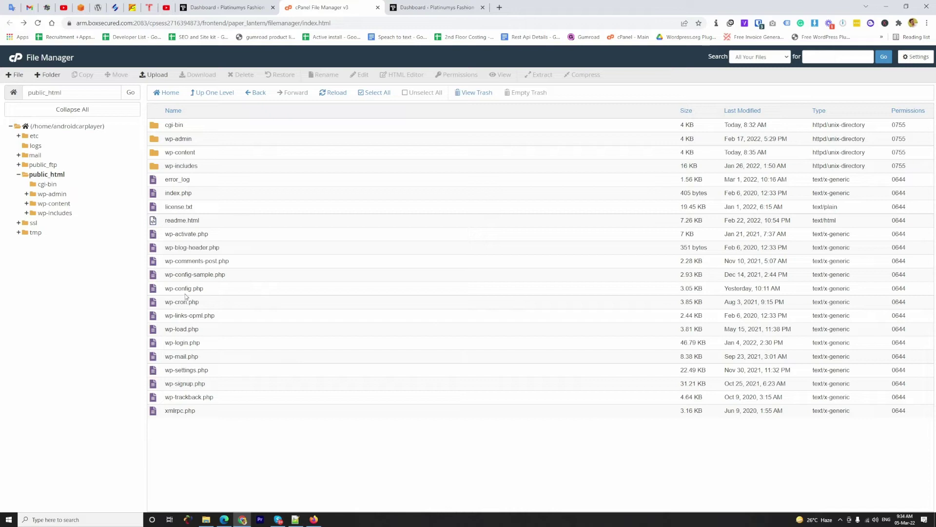
# Open wp-config.php in the code editor and review DB_USER, DB_PASSWORD and the 'localhost' host.
pyautogui.rightClick(162, 291)
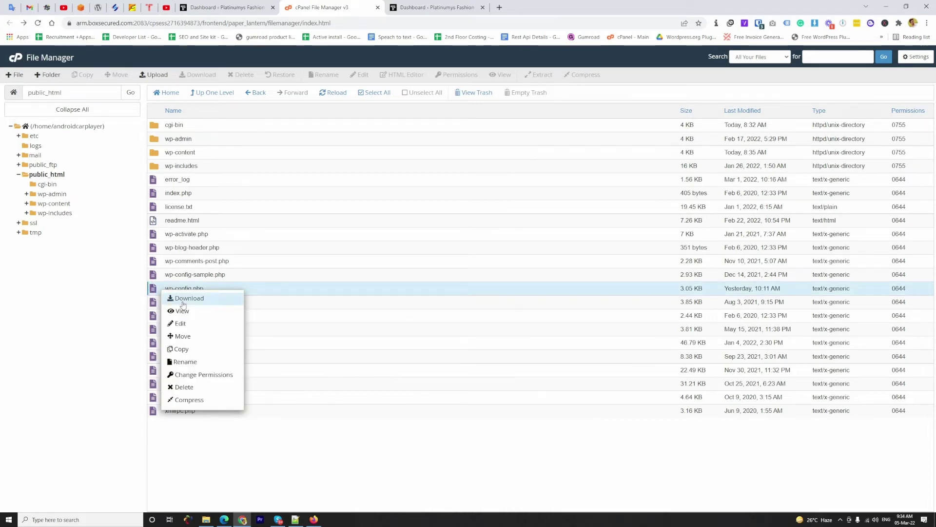
pyautogui.click(183, 322)
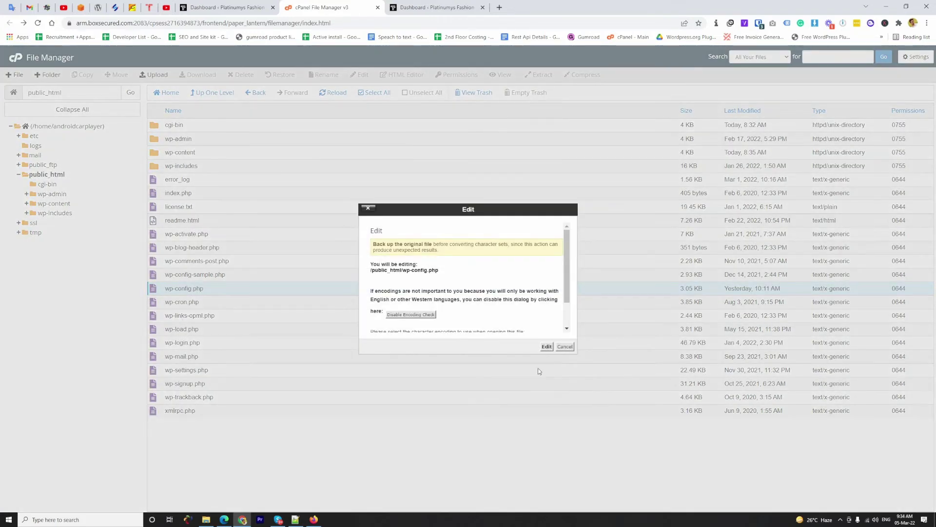
pyautogui.click(545, 348)
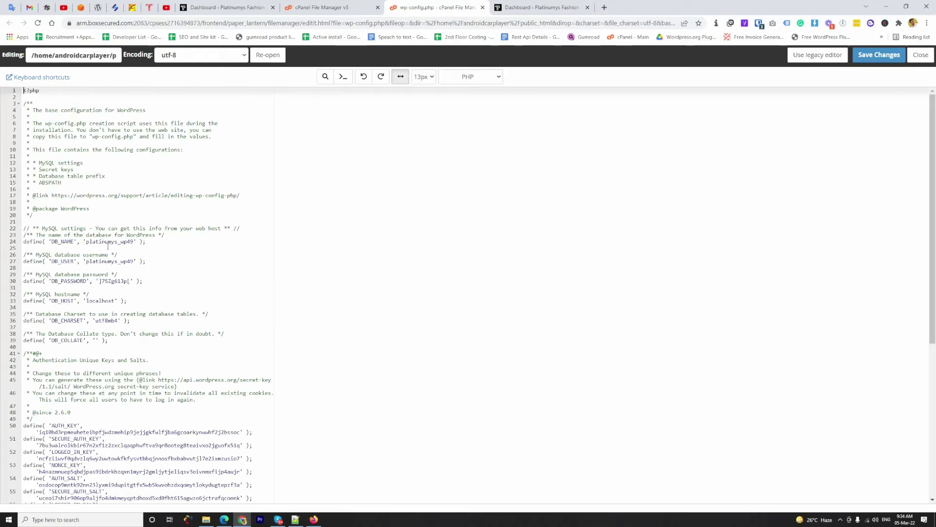
pyautogui.click(108, 261)
pyautogui.click(111, 282)
pyautogui.click(102, 294)
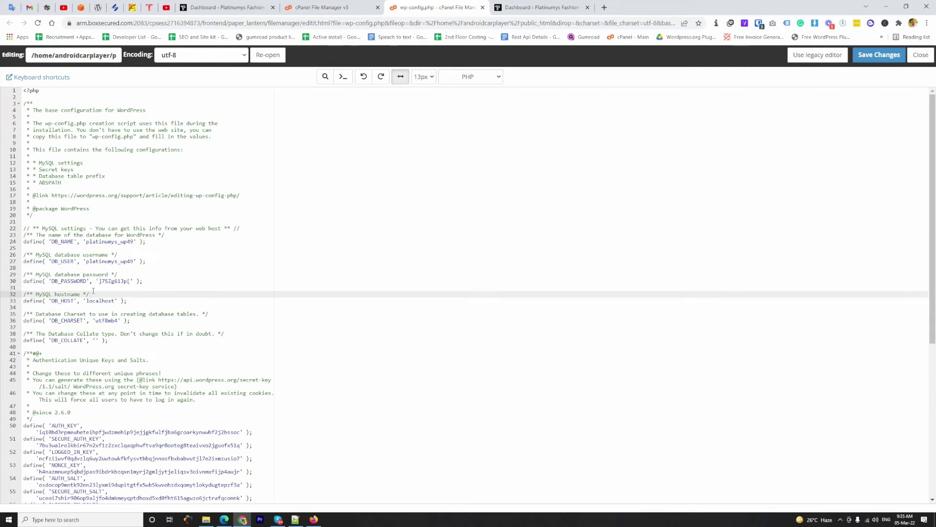
# Open the cPanel home page in a new browser tab and switch to it.
pyautogui.click(322, 13)
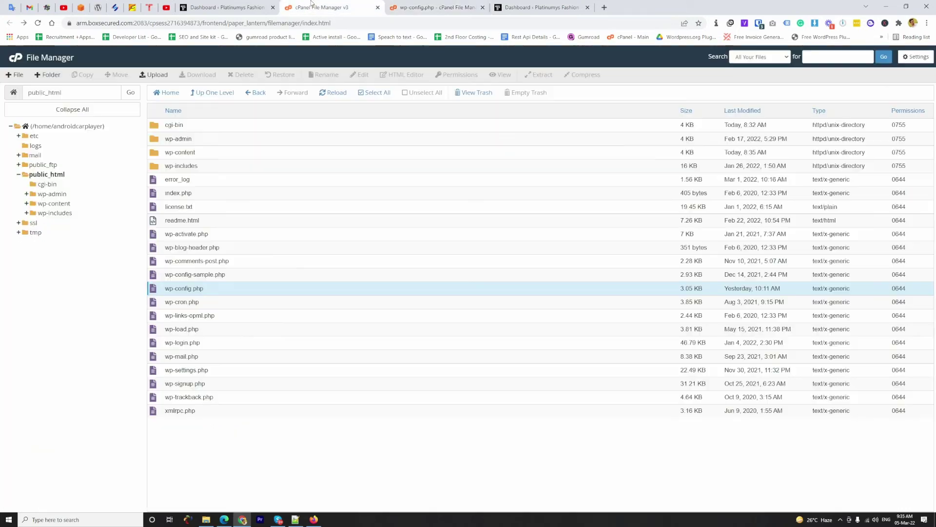
pyautogui.rightClick(15, 58)
pyautogui.click(48, 65)
pyautogui.click(544, 3)
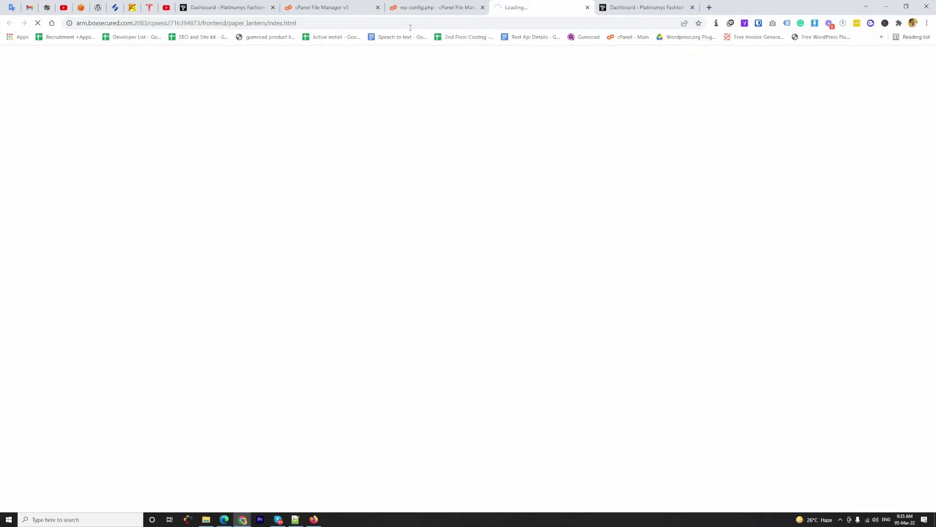
pyautogui.click(443, 3)
pyautogui.click(544, 4)
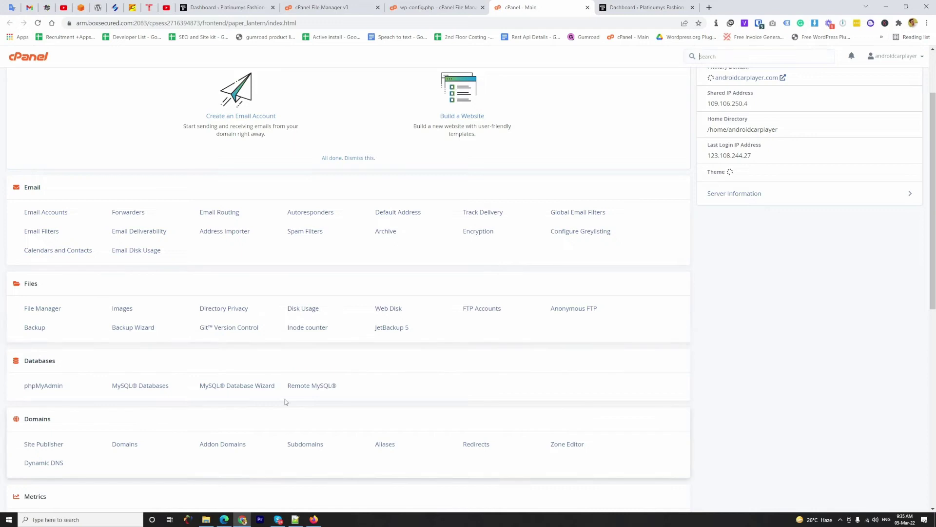
# In the MySQL Database Wizard, create the database 'new' (androidcarplayer_new).
pyautogui.click(232, 385)
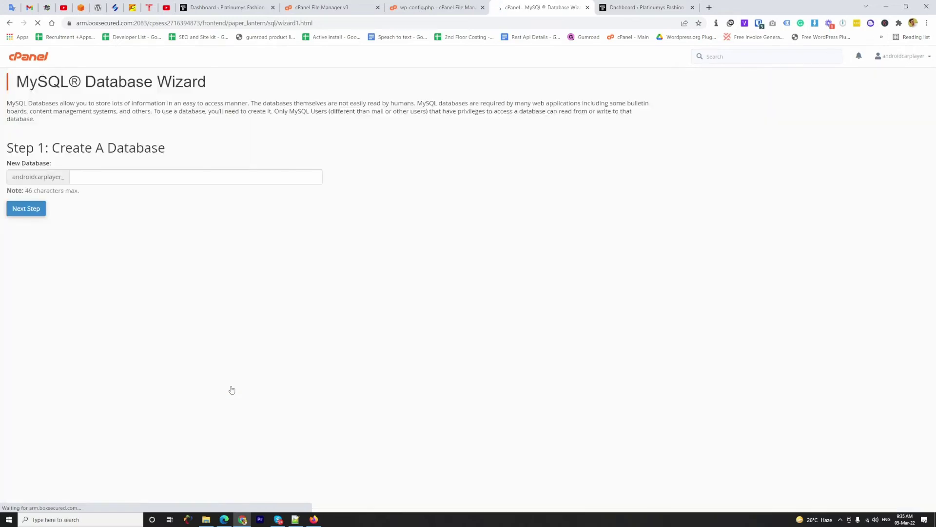
pyautogui.click(100, 179)
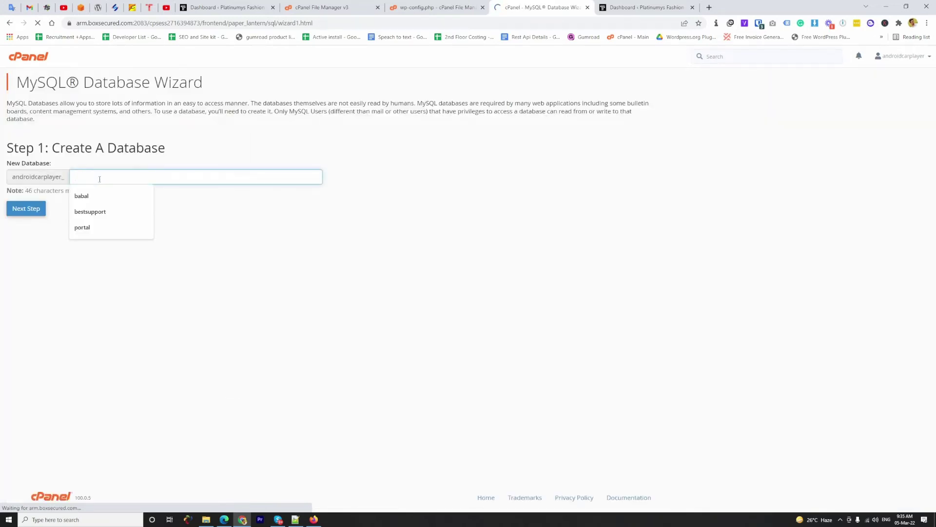
pyautogui.write('new')
pyautogui.click(20, 204)
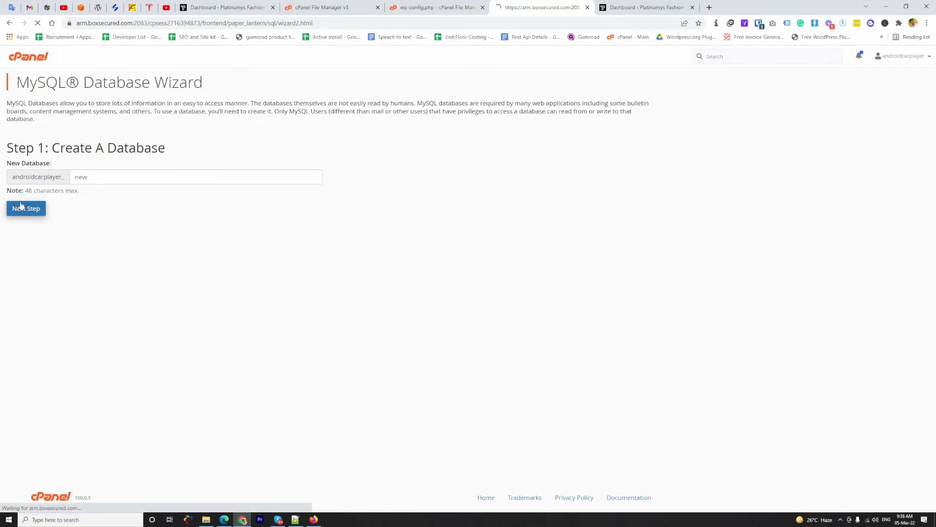
pyautogui.click(101, 161)
# Create the database user 'user' with a generated, copied very strong password.
pyautogui.write('user')
pyautogui.click(68, 204)
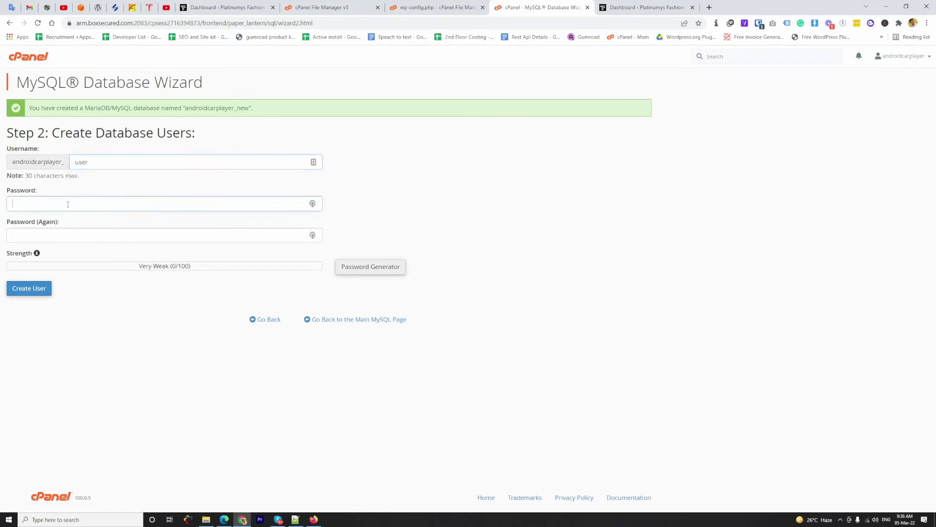
pyautogui.click(378, 270)
pyautogui.moveTo(445, 249); pyautogui.dragTo(395, 249)
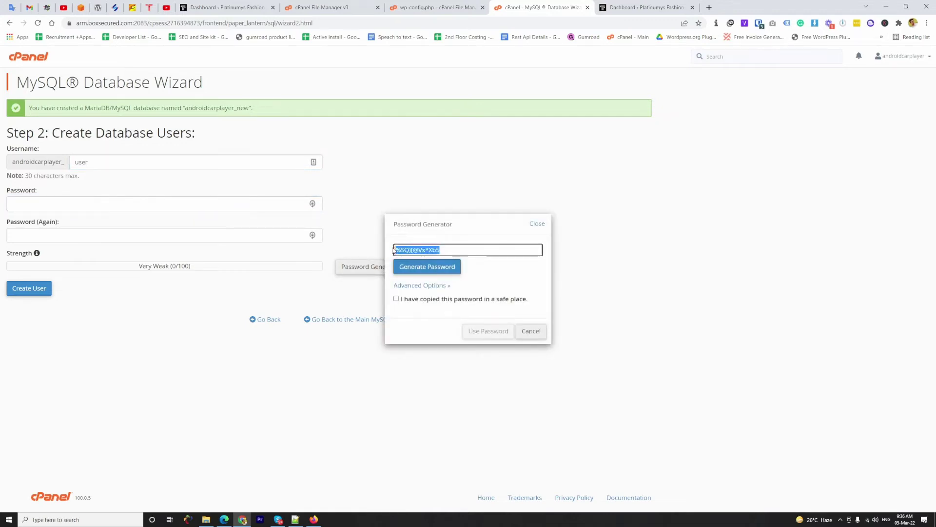
pyautogui.rightClick(397, 249)
pyautogui.click(447, 282)
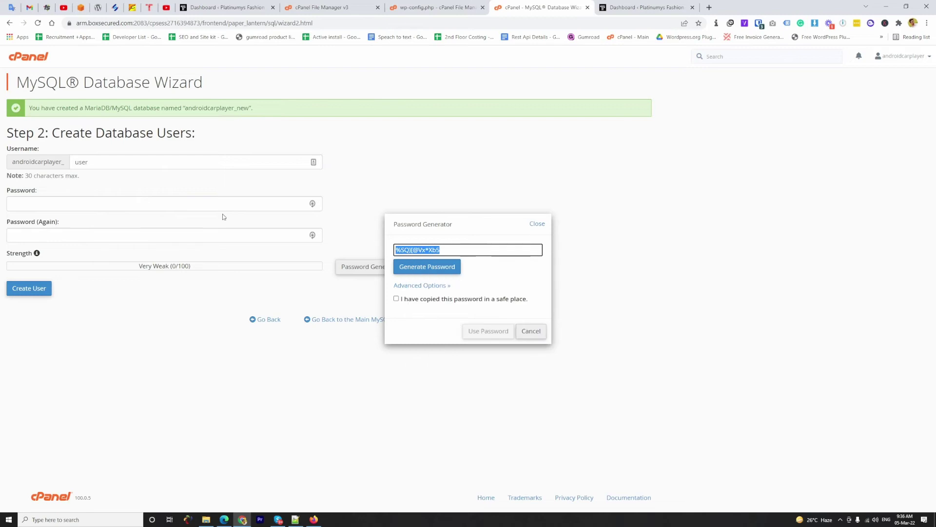
pyautogui.rightClick(67, 203)
pyautogui.click(396, 298)
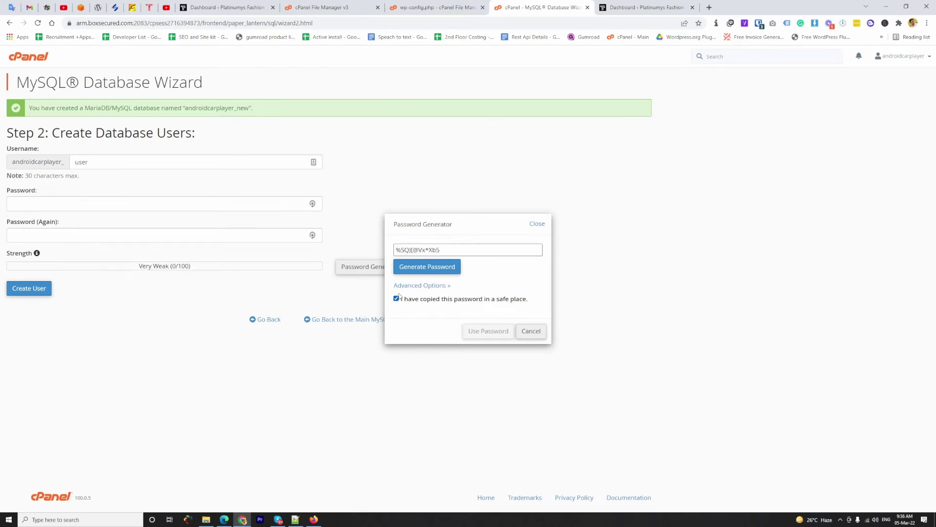
pyautogui.click(481, 330)
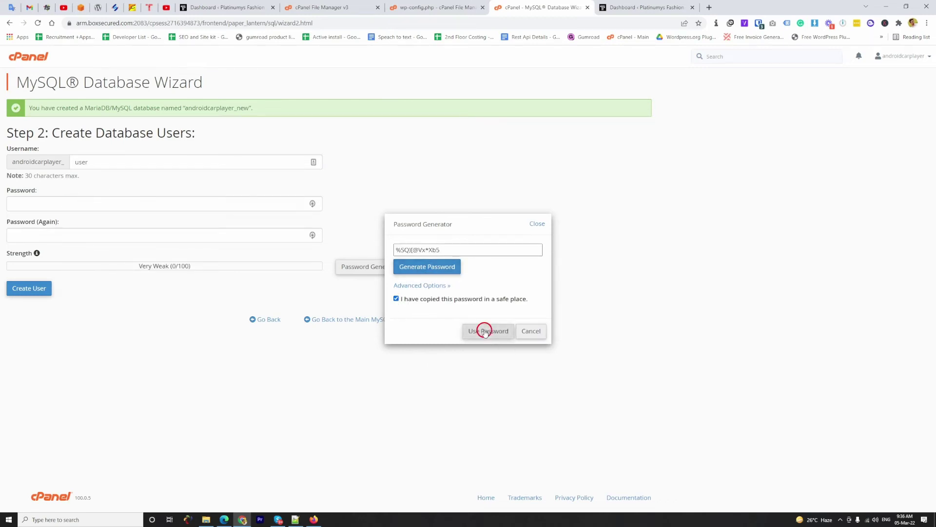
pyautogui.click(67, 236)
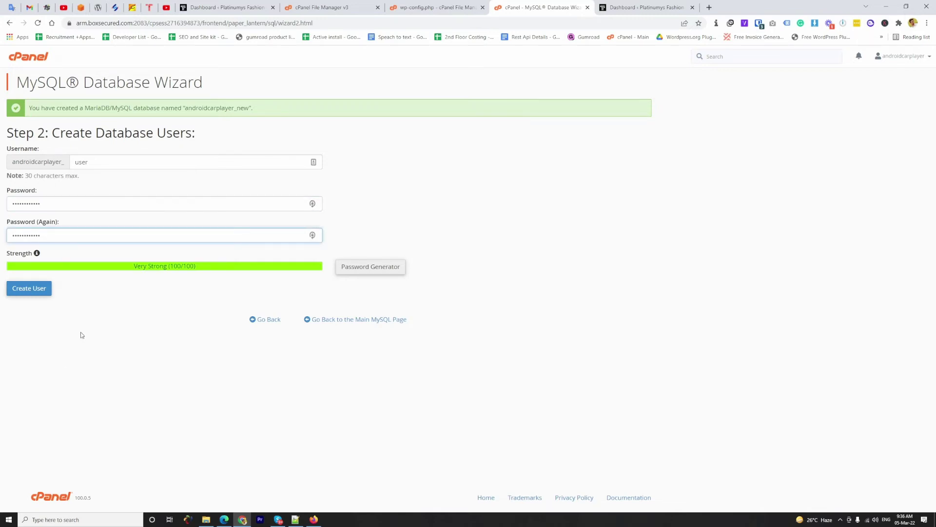
pyautogui.click(34, 293)
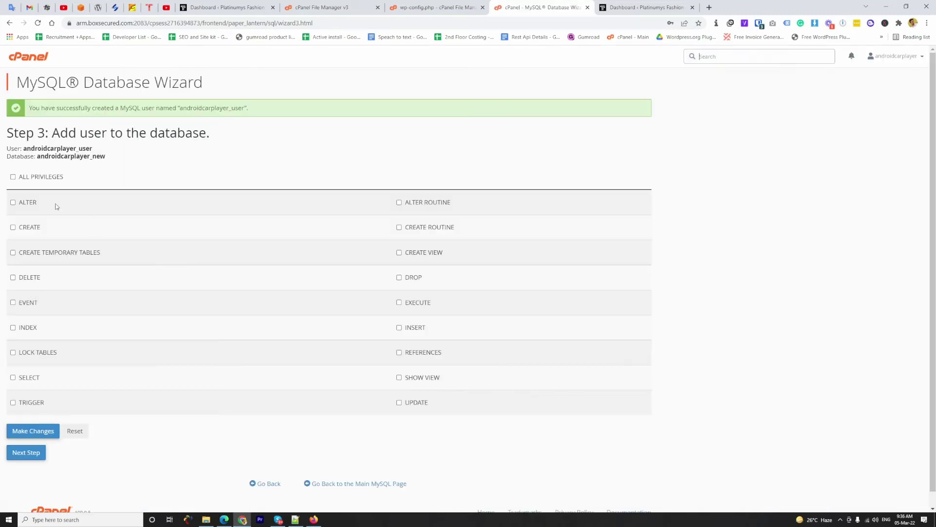
# Grant androidcarplayer_user ALL PRIVILEGES on androidcarplayer_new and copy the success message.
pyautogui.click(13, 177)
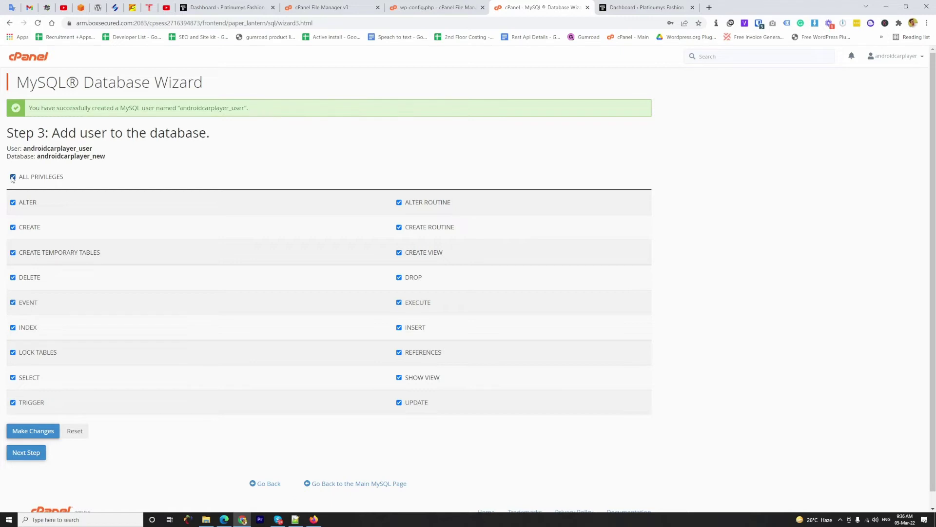
pyautogui.click(33, 454)
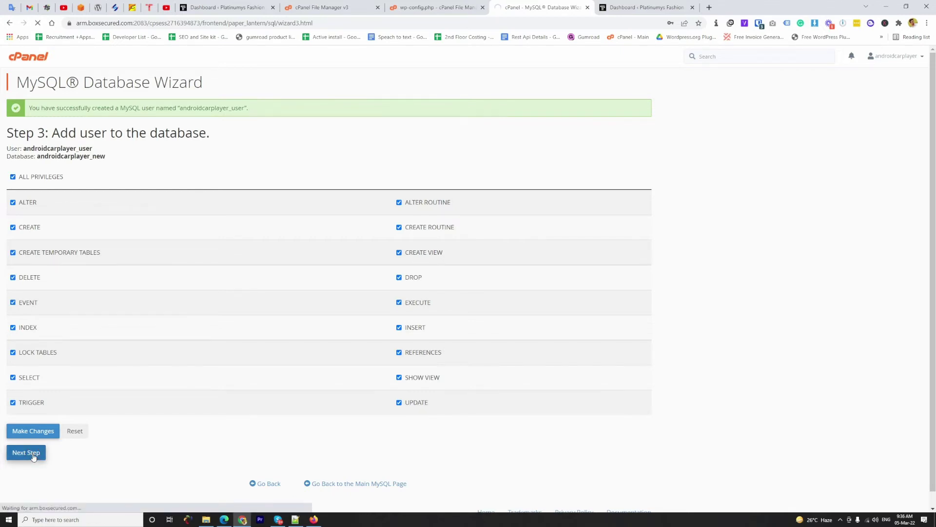
pyautogui.moveTo(29, 126); pyautogui.dragTo(262, 127)
pyautogui.rightClick(238, 128)
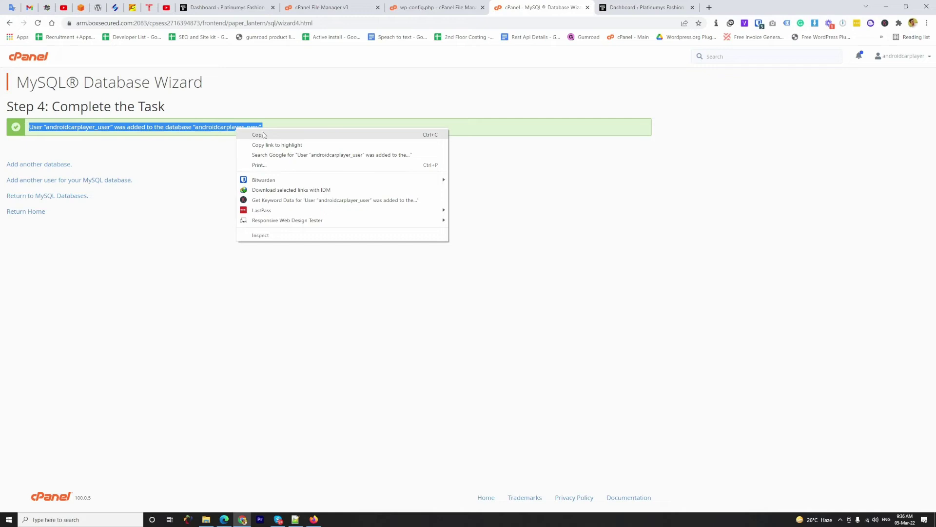
pyautogui.click(263, 134)
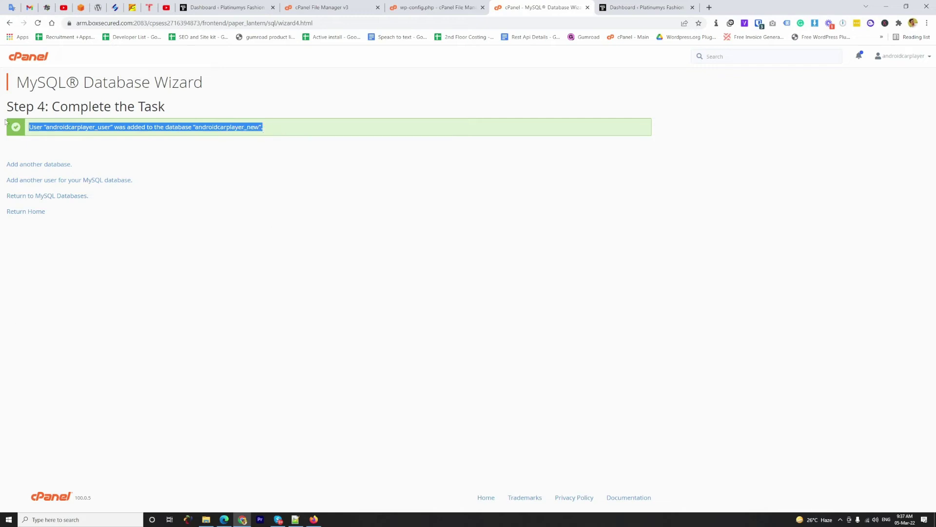
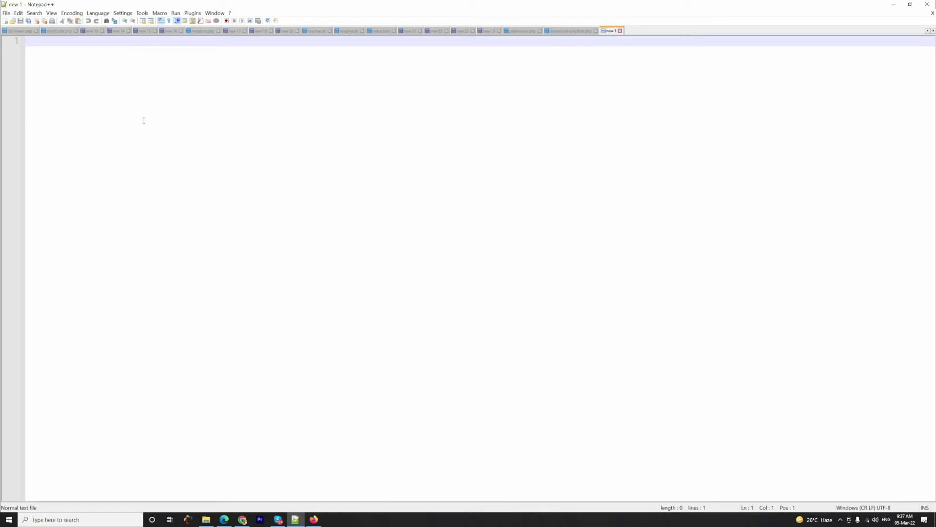
# Paste the database user confirmation sentence, then the saved database password on line 2.
pyautogui.rightClick(88, 86)
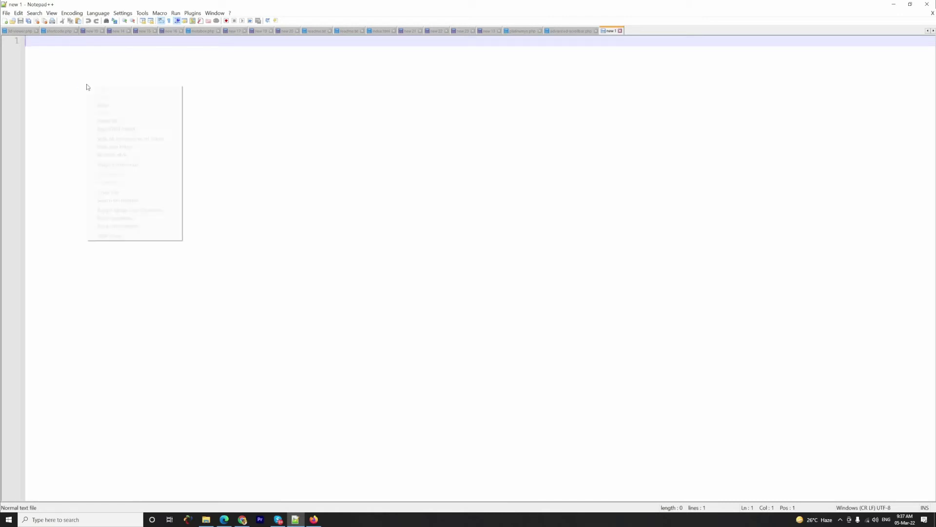
pyautogui.click(100, 103)
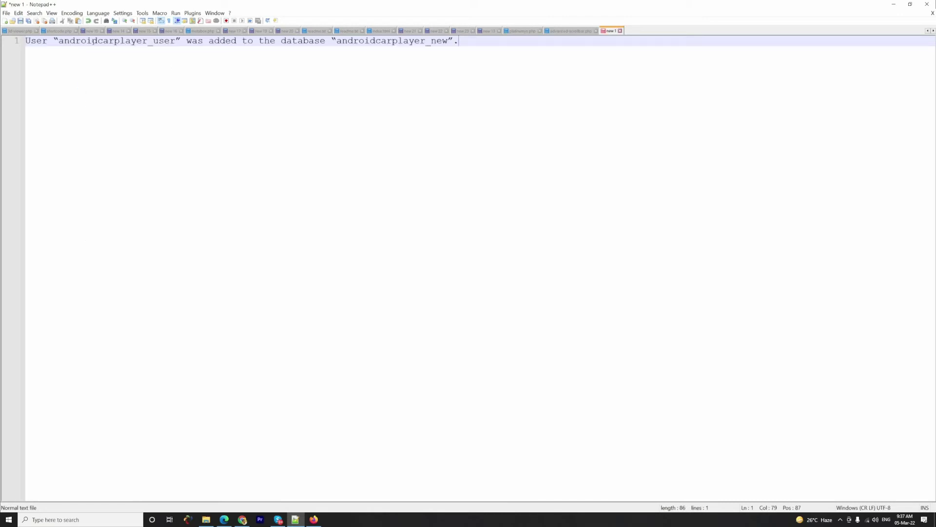
pyautogui.click(374, 41)
pyautogui.click(470, 43)
pyautogui.press('Return')
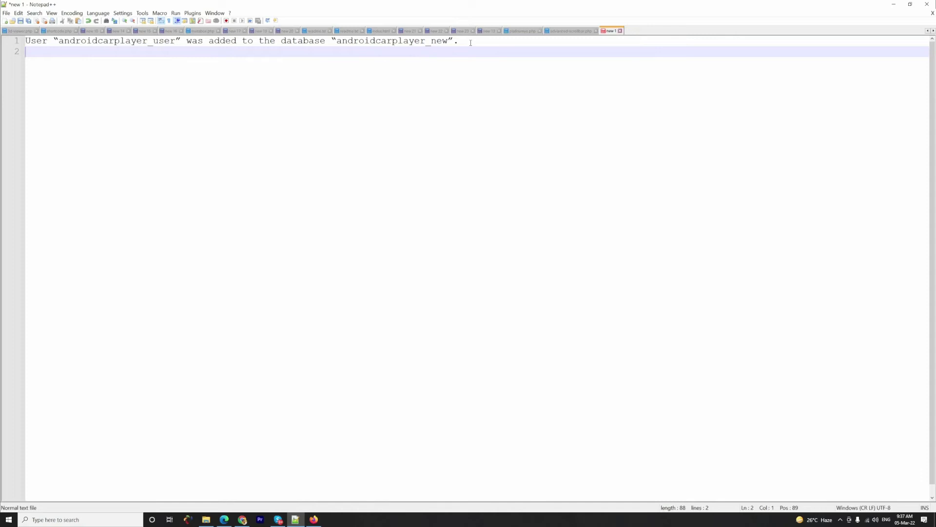
pyautogui.write('User "androidcarplayer_user" was added to the database "androidcarplayer_new".')
pyautogui.hotkey('ctrl', 'z')
pyautogui.press('super+v')
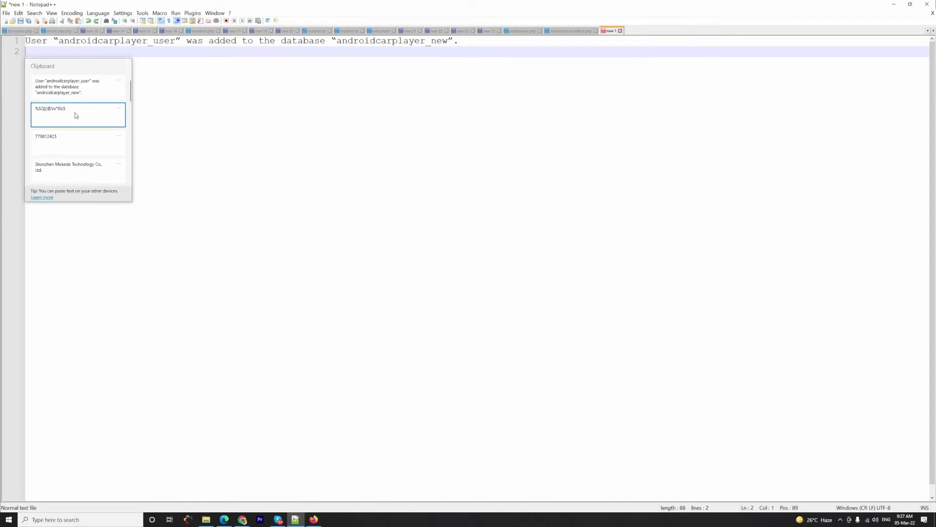
pyautogui.click(75, 117)
# Label the password line with 'pass:'.
pyautogui.click(28, 52)
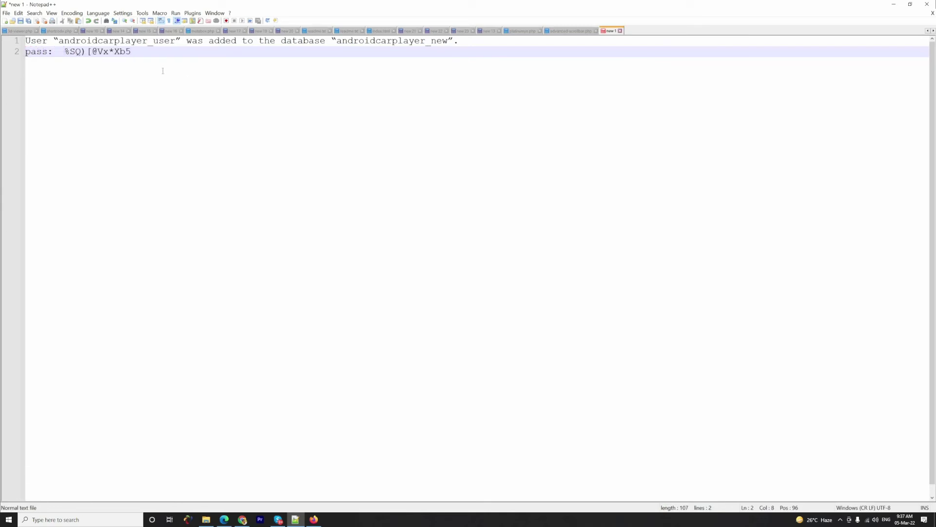
pyautogui.click(163, 70)
# Copy the new database user name from line 1 and return to the wp-config.php editor.
pyautogui.moveTo(174, 41); pyautogui.dragTo(59, 41)
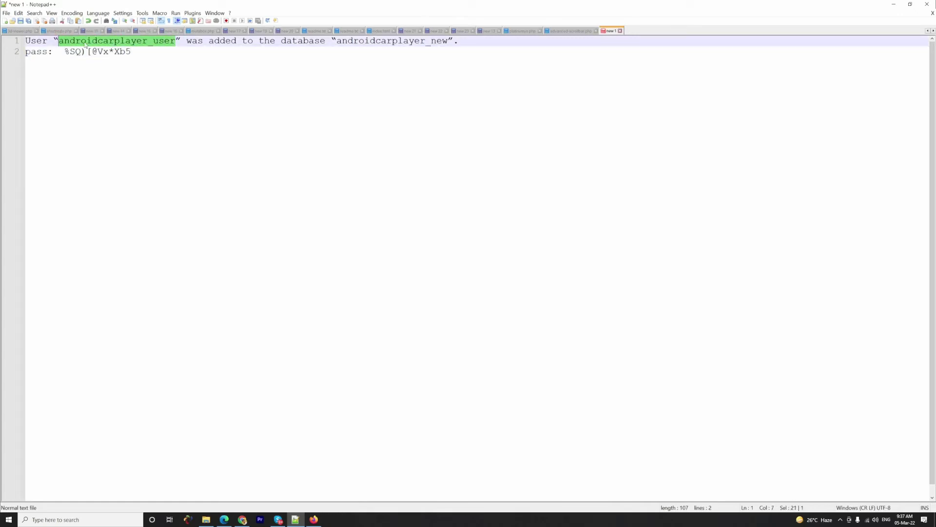
pyautogui.rightClick(106, 44)
pyautogui.click(127, 52)
pyautogui.click(243, 520)
pyautogui.click(445, 5)
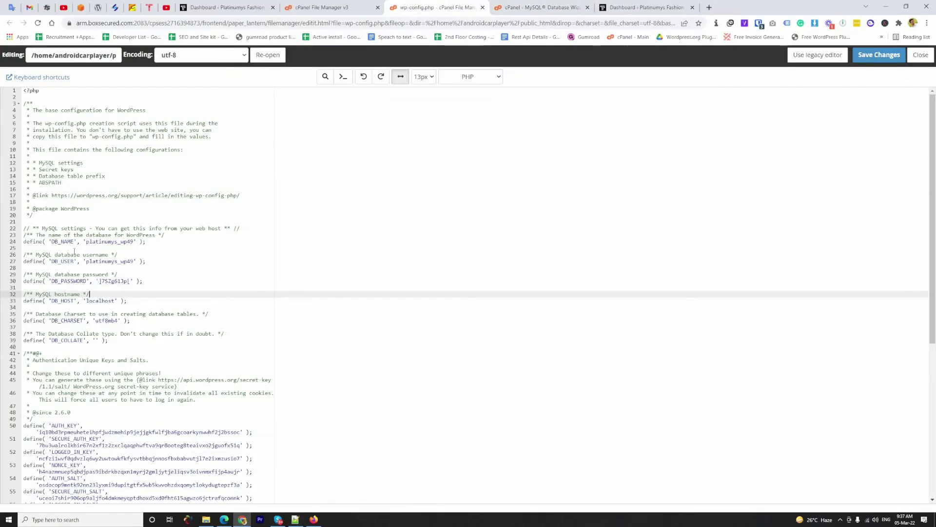
# Replace the old DB_USER value on line 27 with the new database user.
pyautogui.doubleClick(119, 262)
pyautogui.rightClick(119, 262)
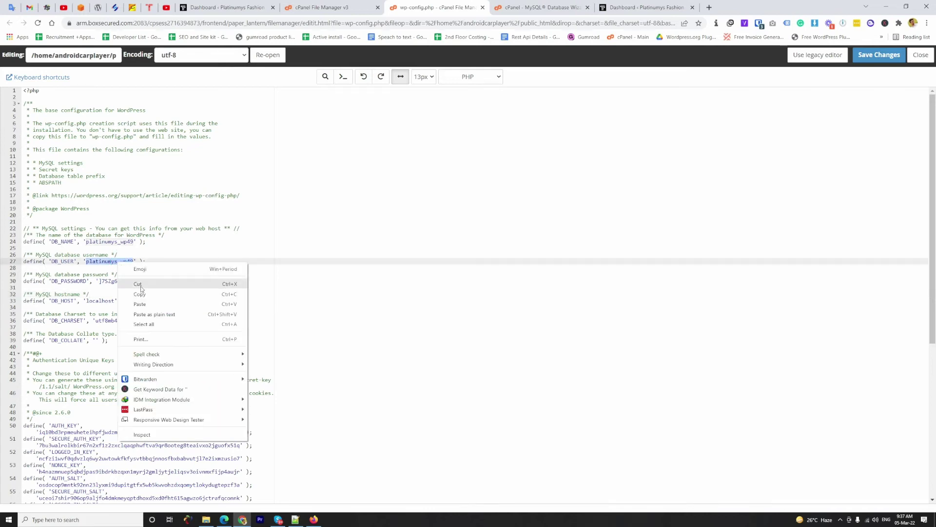
pyautogui.click(140, 304)
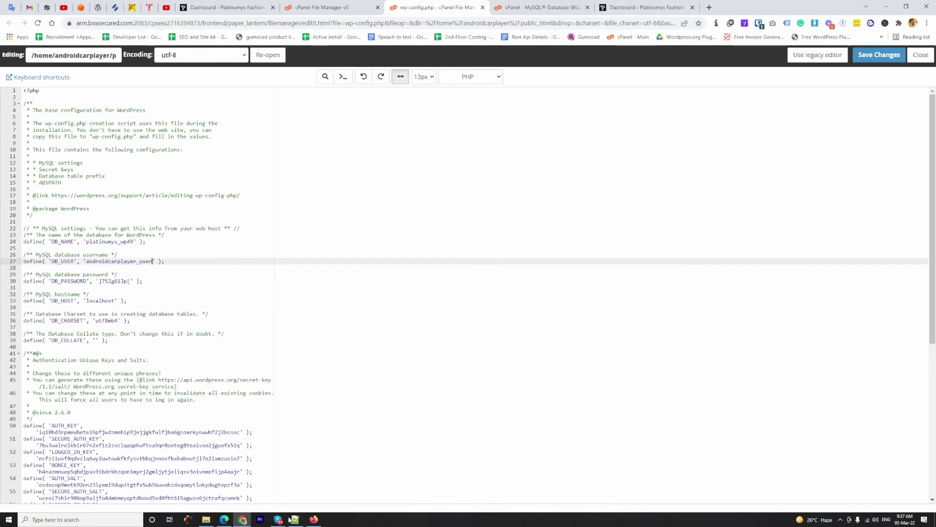
# Copy the new database name from the note into DB_NAME on line 24.
pyautogui.click(293, 519)
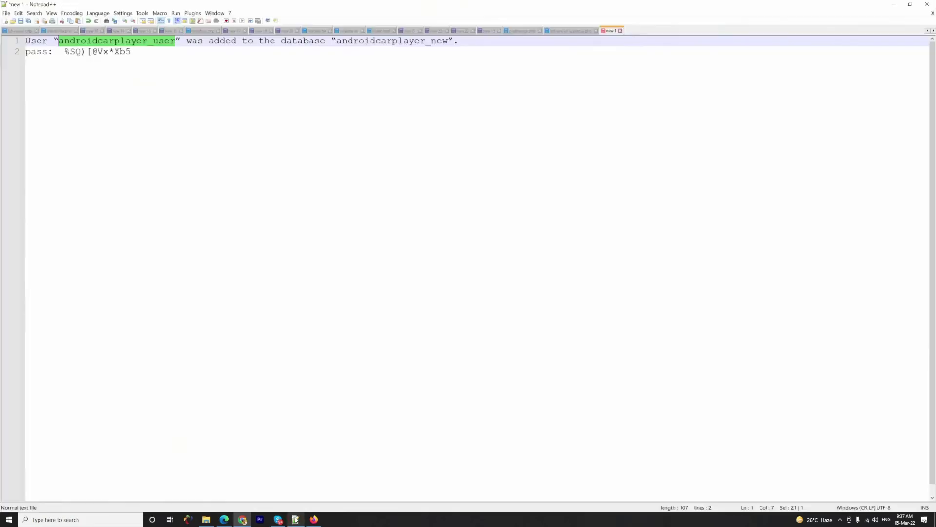
pyautogui.doubleClick(404, 42)
pyautogui.rightClick(406, 42)
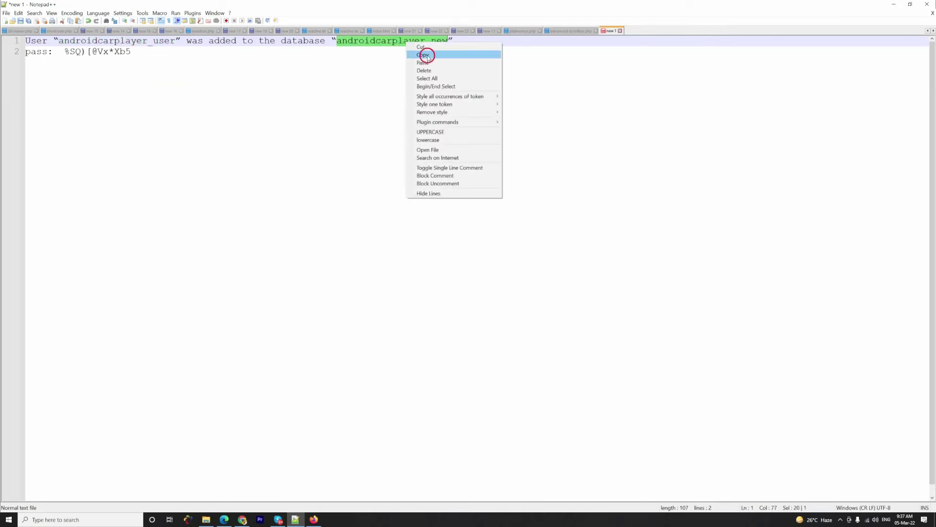
pyautogui.click(427, 55)
pyautogui.click(893, 4)
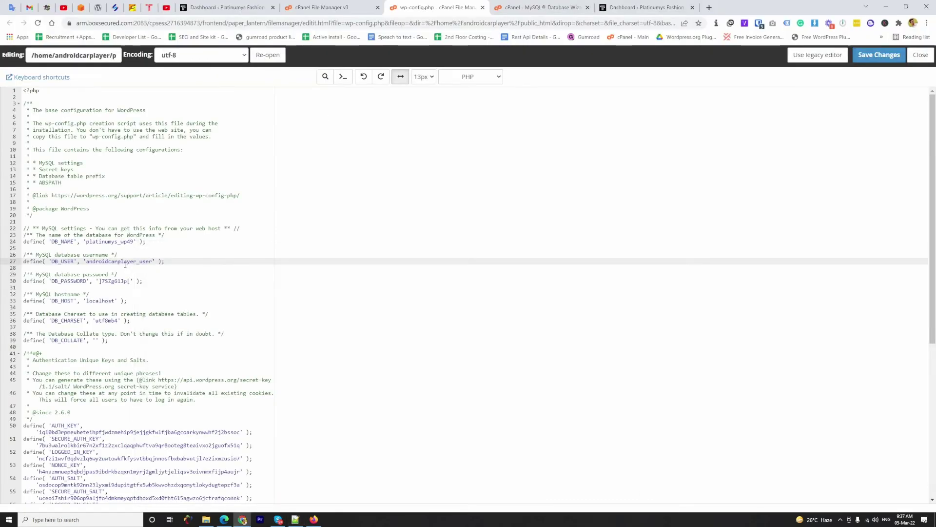
pyautogui.doubleClick(103, 241)
pyautogui.rightClick(104, 242)
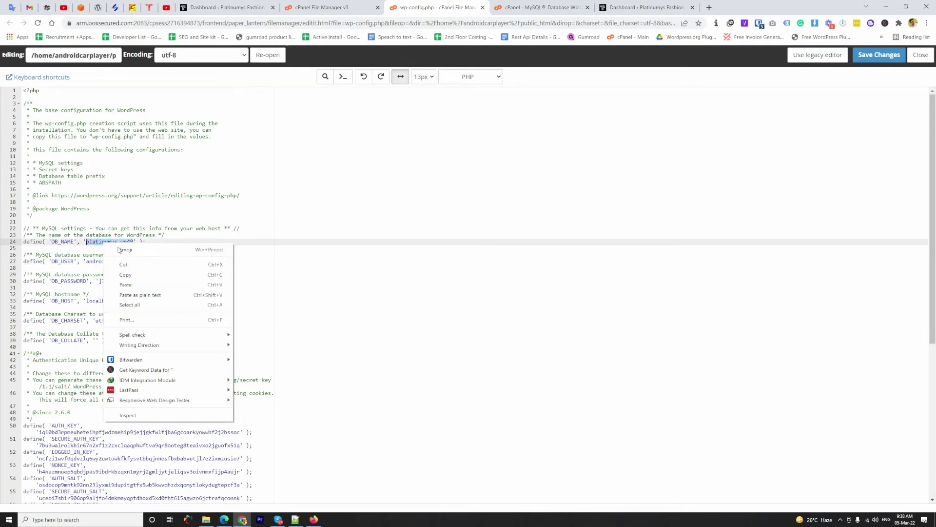
pyautogui.click(126, 284)
# Put the new password into DB_PASSWORD on line 30 and save wp-config.php.
pyautogui.click(296, 520)
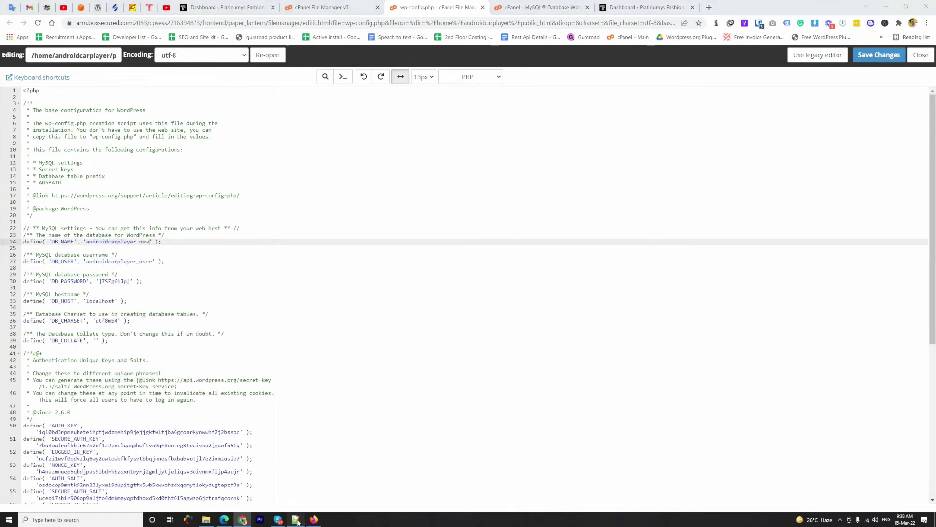
pyautogui.moveTo(132, 52); pyautogui.dragTo(65, 52)
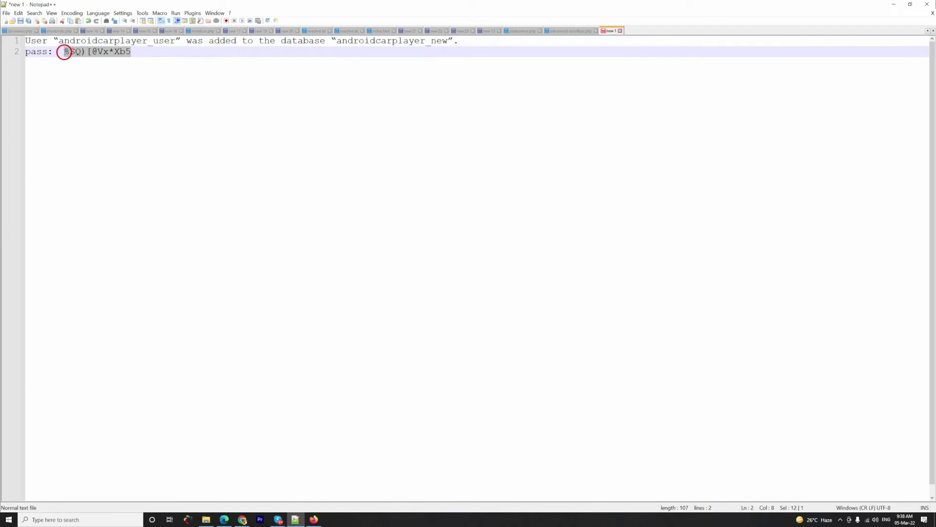
pyautogui.rightClick(80, 52)
pyautogui.click(122, 65)
pyautogui.click(894, 5)
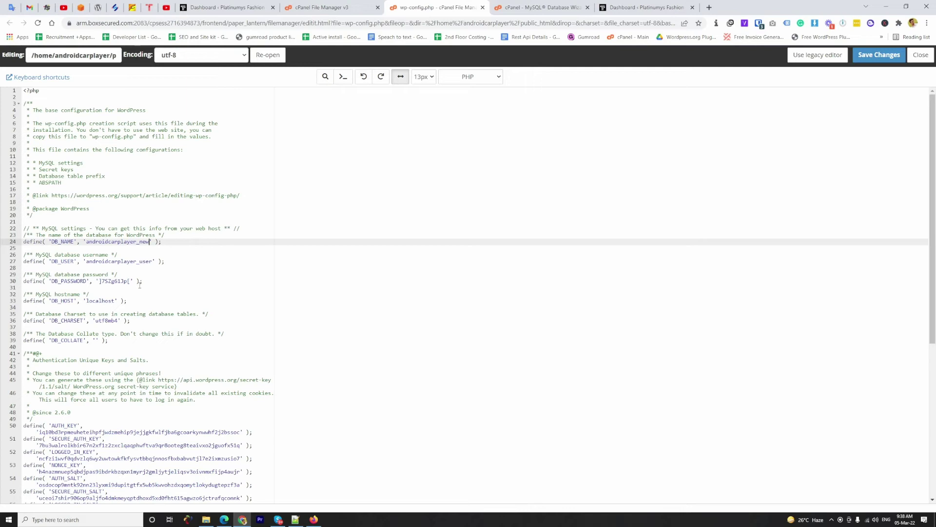
pyautogui.moveTo(130, 281); pyautogui.dragTo(100, 281)
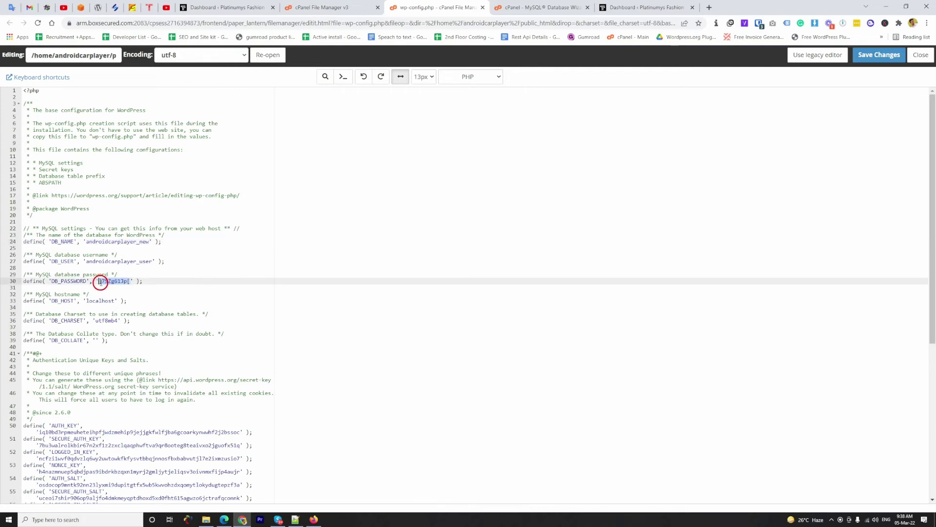
pyautogui.rightClick(106, 283)
pyautogui.click(131, 323)
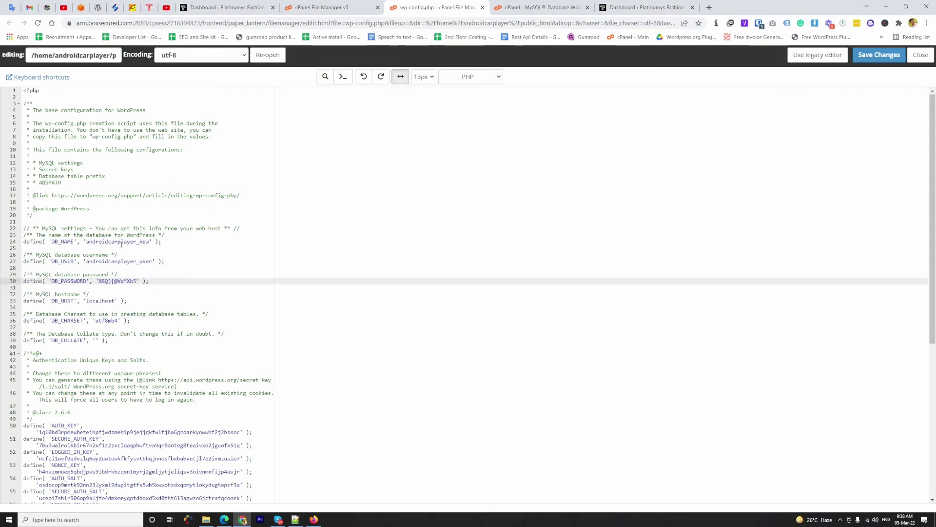
pyautogui.click(882, 56)
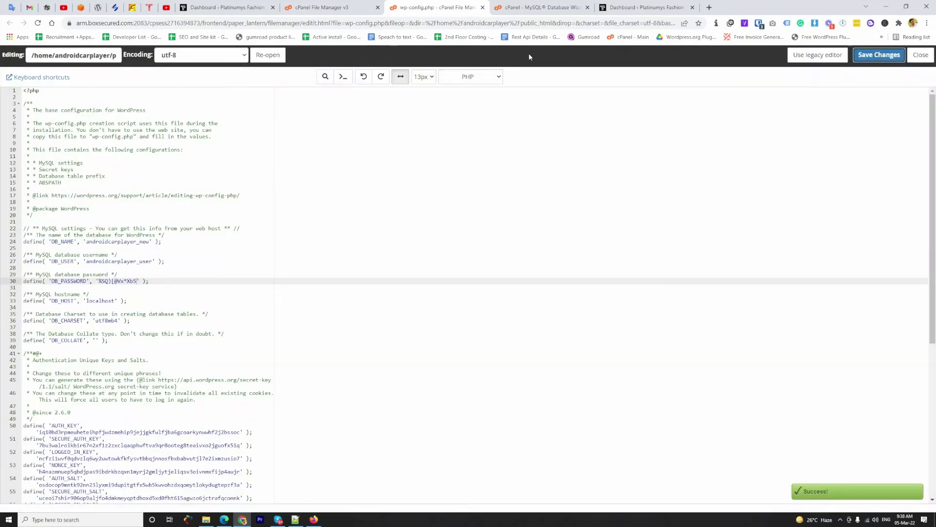
pyautogui.click(532, 5)
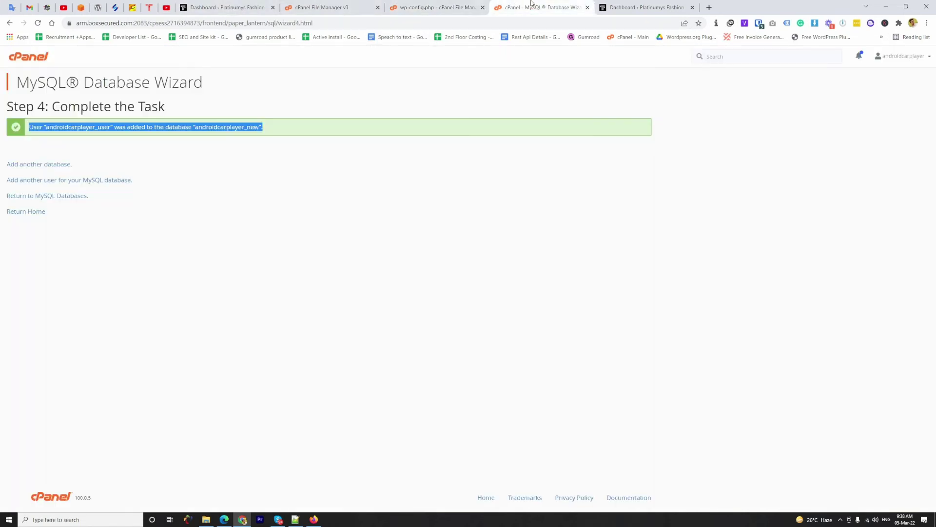
# Return to the cPanel home dashboard and minimise Chrome.
pyautogui.click(38, 59)
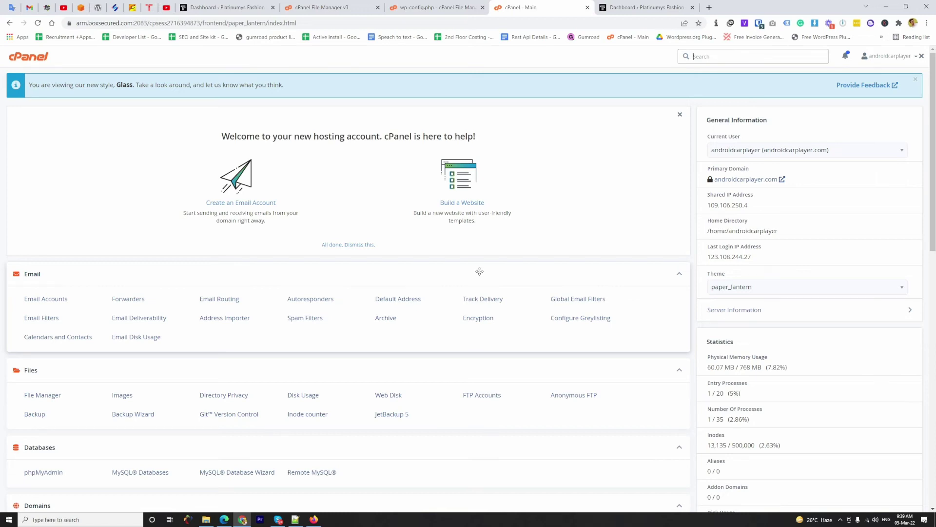
pyautogui.click(886, 6)
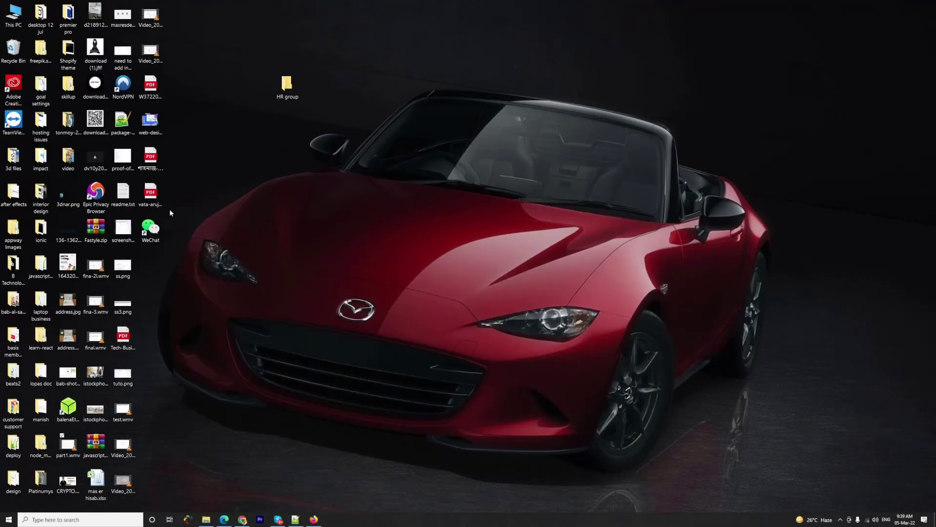
# Open platinumys_wp49.sql from Downloads with Edit with Notepad++.
pyautogui.click(13, 22)
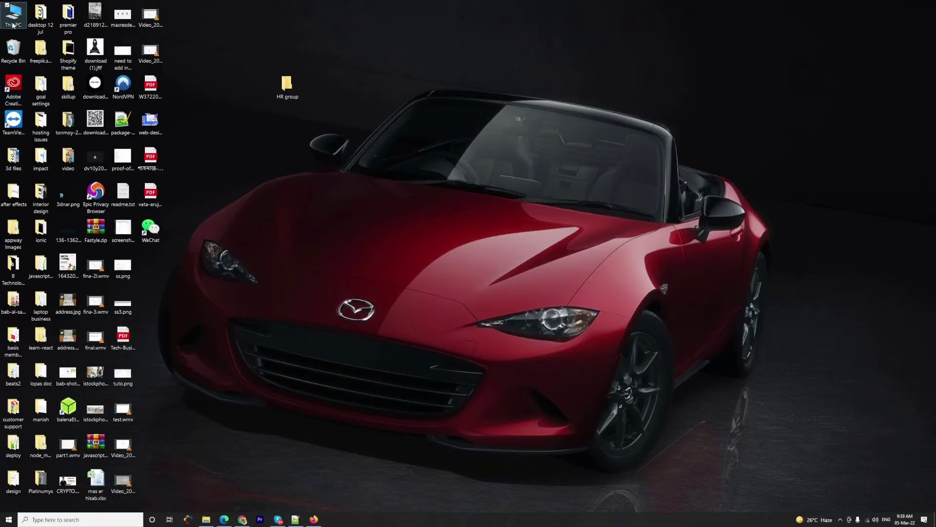
pyautogui.doubleClick(13, 22)
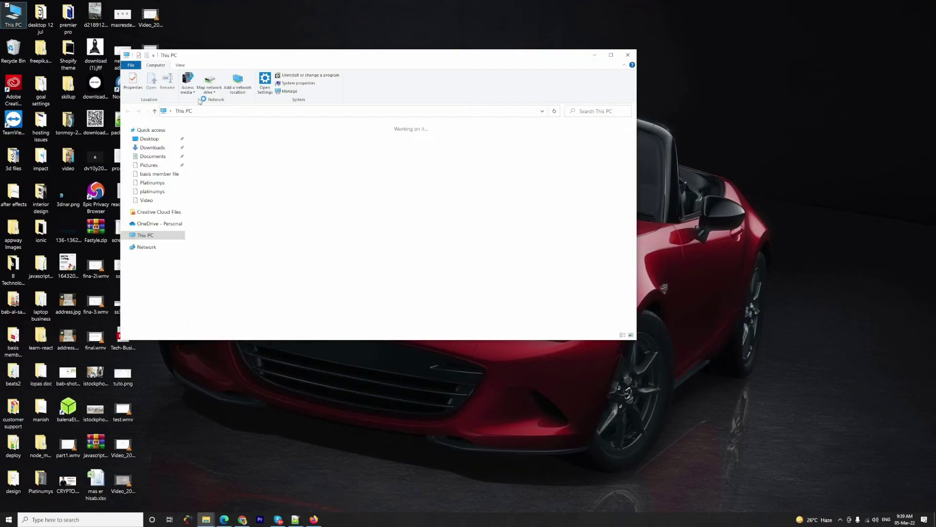
pyautogui.click(153, 148)
pyautogui.click(212, 164)
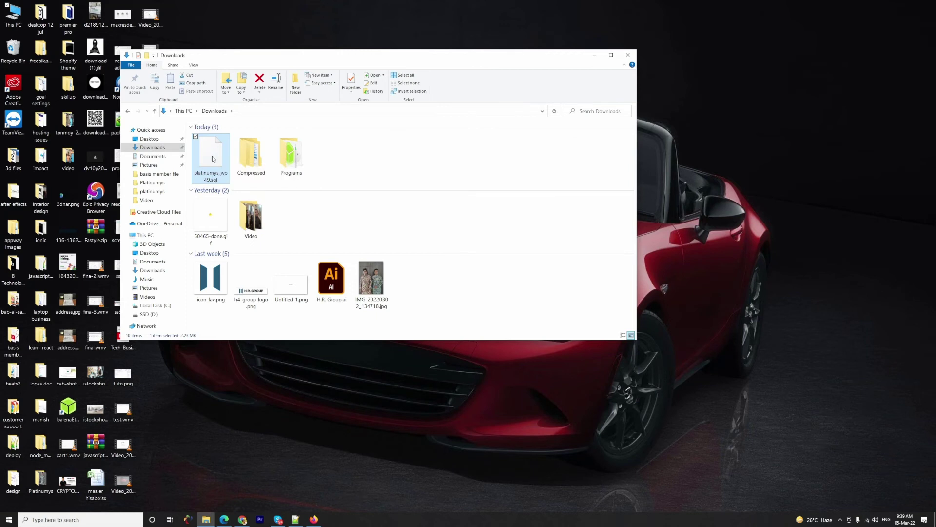
pyautogui.rightClick(213, 159)
pyautogui.click(113, 219)
pyautogui.click(453, 252)
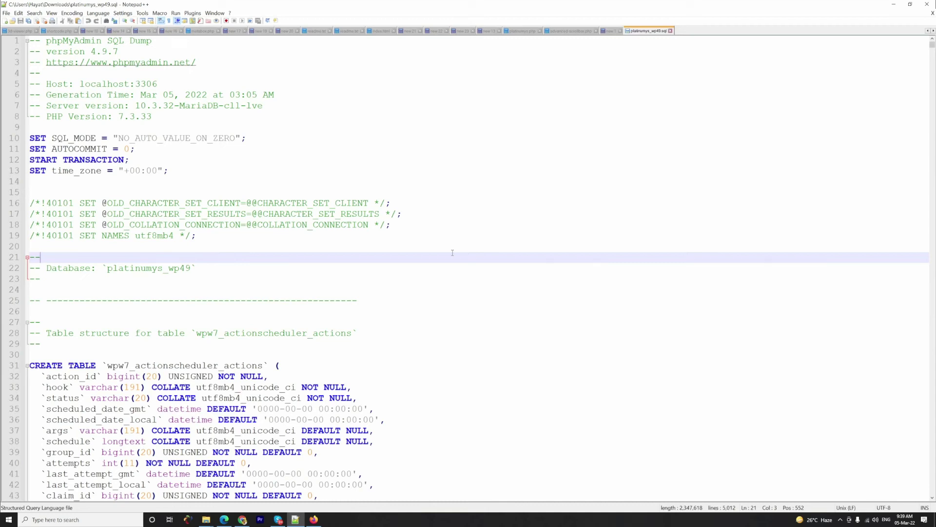
pyautogui.hotkey('ctrl', 'f')
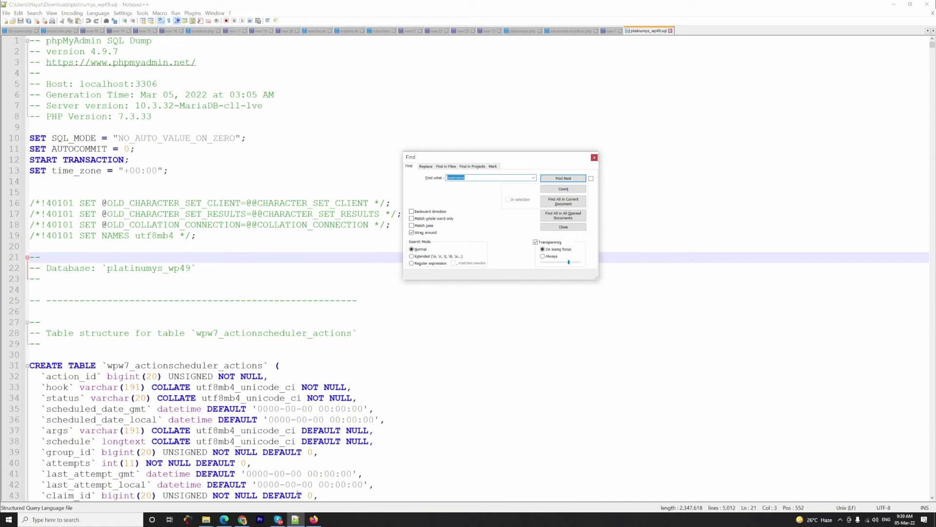
pyautogui.click(236, 514)
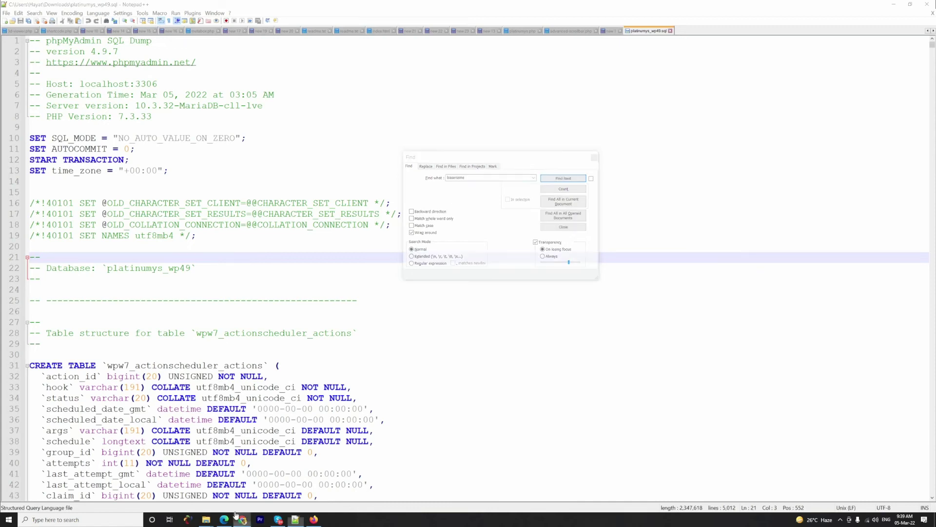
pyautogui.click(670, 6)
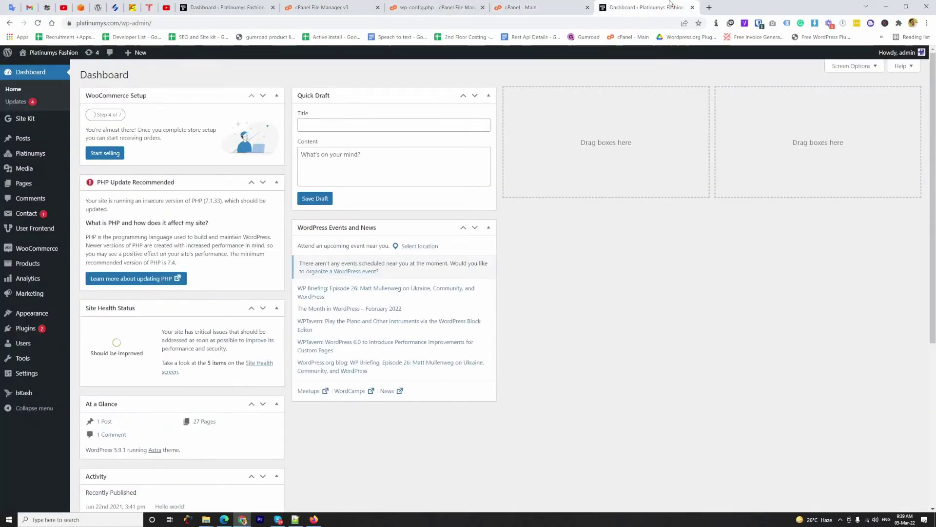
pyautogui.moveTo(119, 23); pyautogui.dragTo(76, 23)
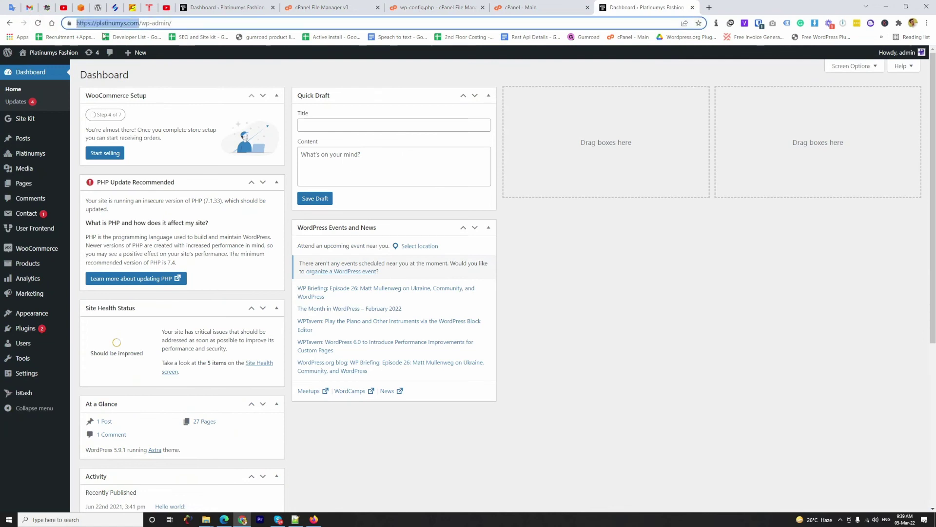
pyautogui.rightClick(100, 23)
pyautogui.click(122, 77)
pyautogui.click(295, 518)
pyautogui.click(468, 177)
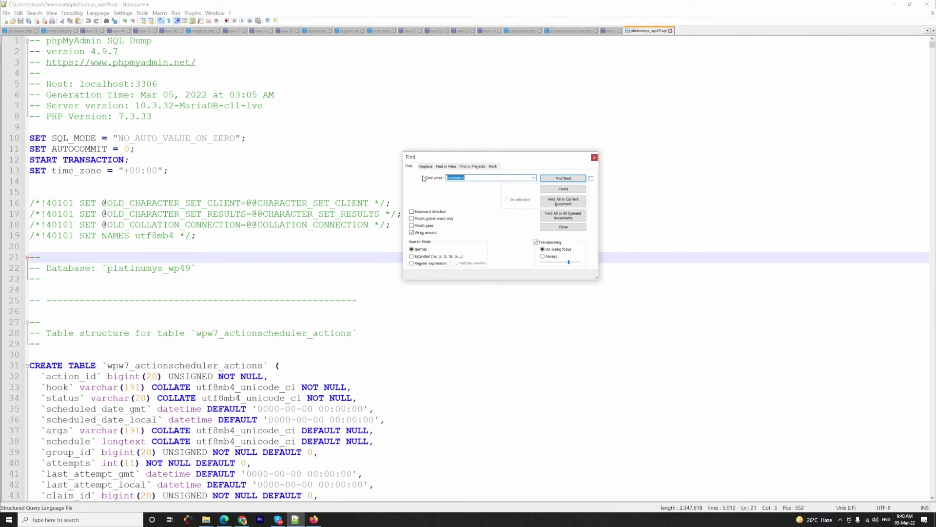
pyautogui.hotkey('ctrl', 'v')
pyautogui.click(426, 166)
pyautogui.doubleClick(472, 190)
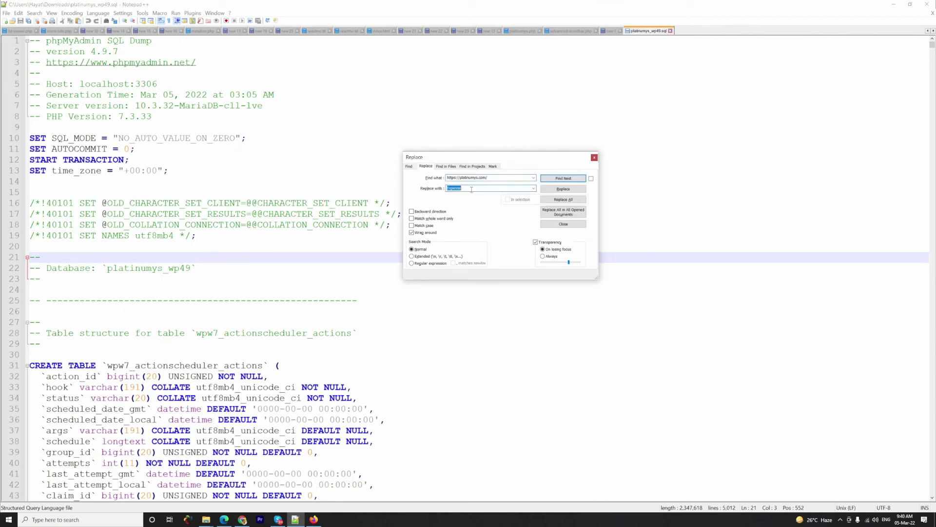
pyautogui.click(242, 519)
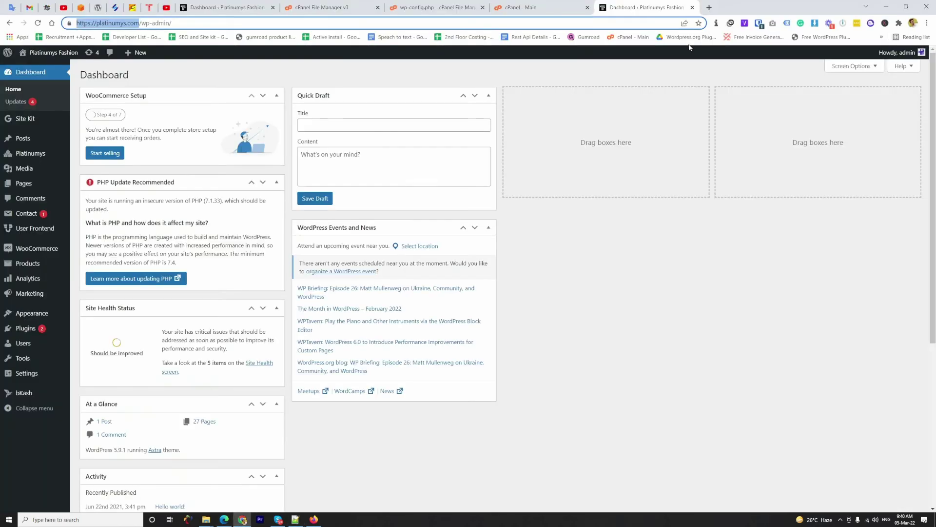
pyautogui.click(709, 8)
pyautogui.write('andro')
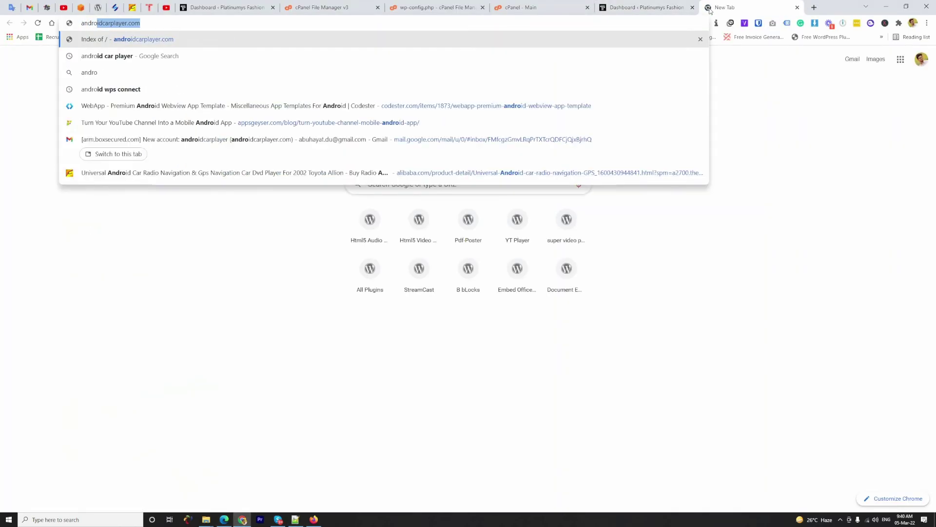
pyautogui.hotkey('ctrl', 'a')
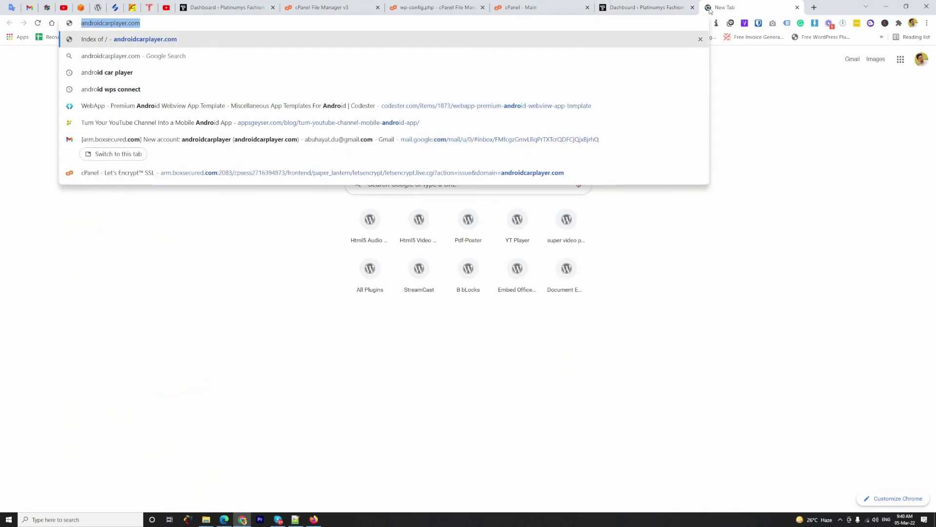
pyautogui.click(295, 519)
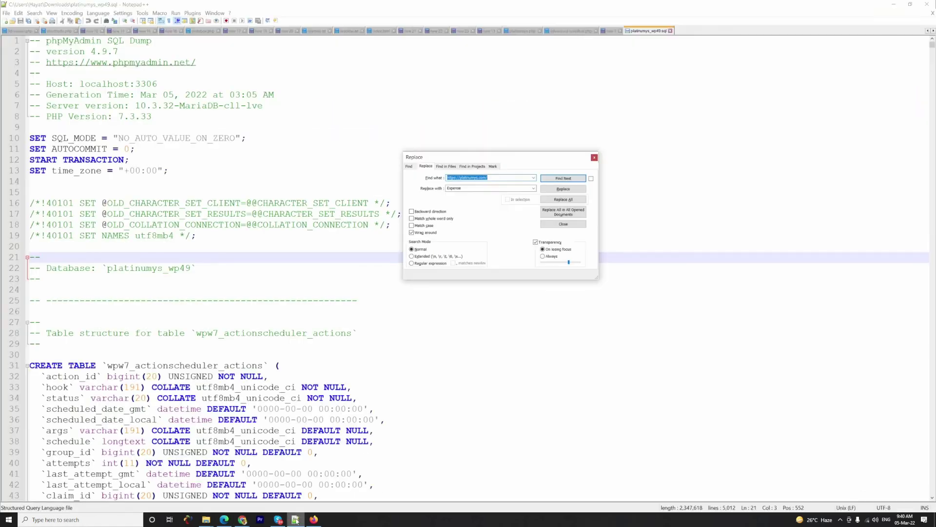
pyautogui.doubleClick(473, 188)
pyautogui.hotkey('ctrl', 'v')
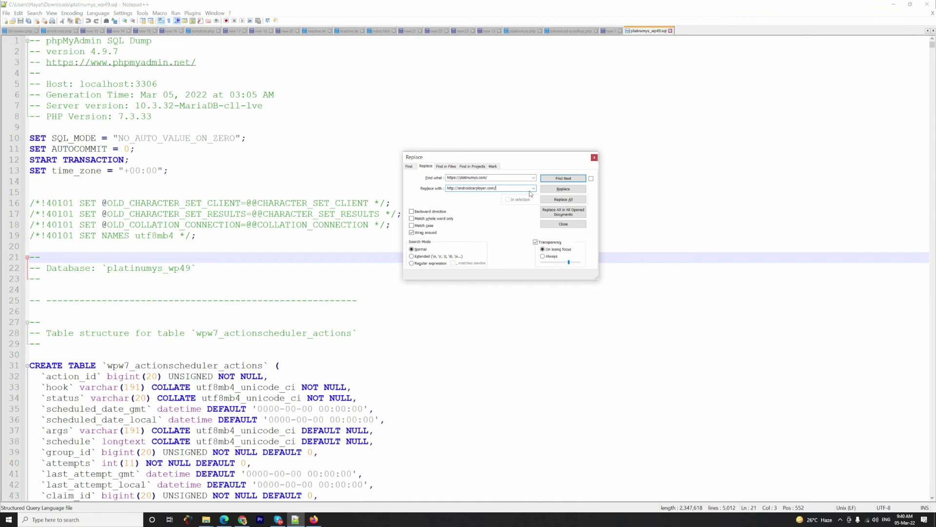
# Replace all 265 occurrences of the old address and close the Replace dialog.
pyautogui.doubleClick(501, 177)
pyautogui.click(501, 178)
pyautogui.click(569, 202)
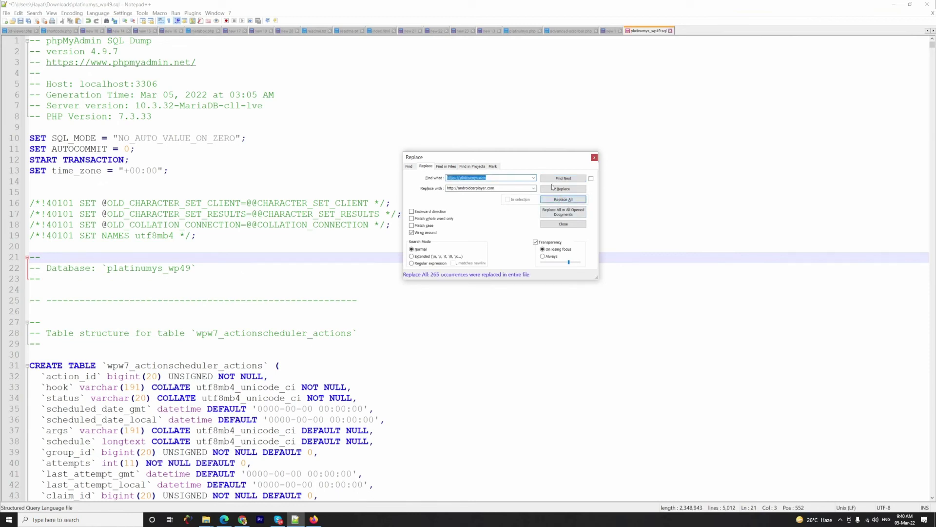
pyautogui.click(594, 157)
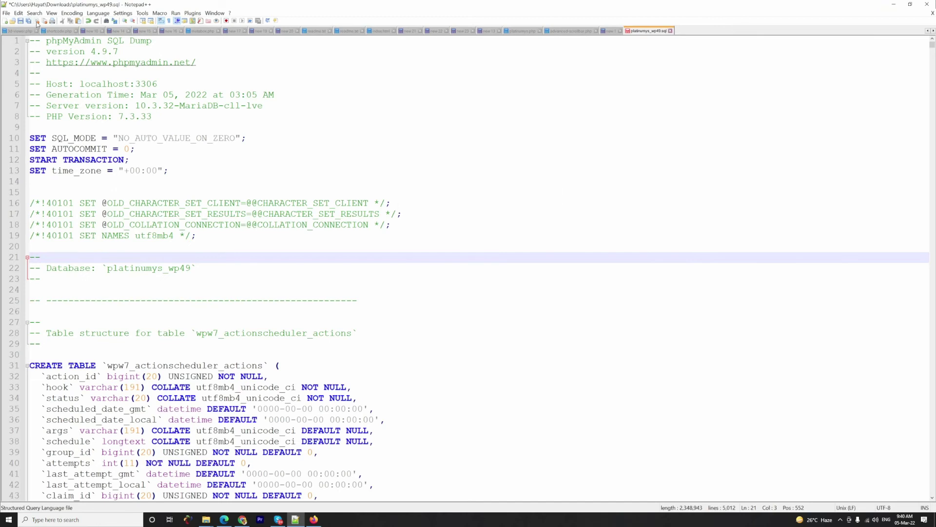
pyautogui.hotkey('alt', 'Tab')
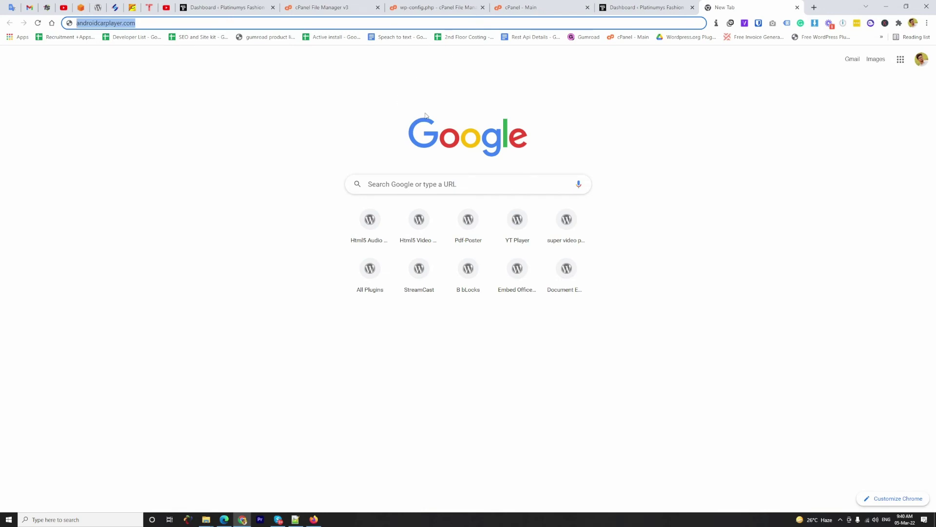
# Open phpMyAdmin in a new tab and go to the androidcarplayer_new Import page.
pyautogui.click(527, 7)
pyautogui.scroll(-3, 140, 343)
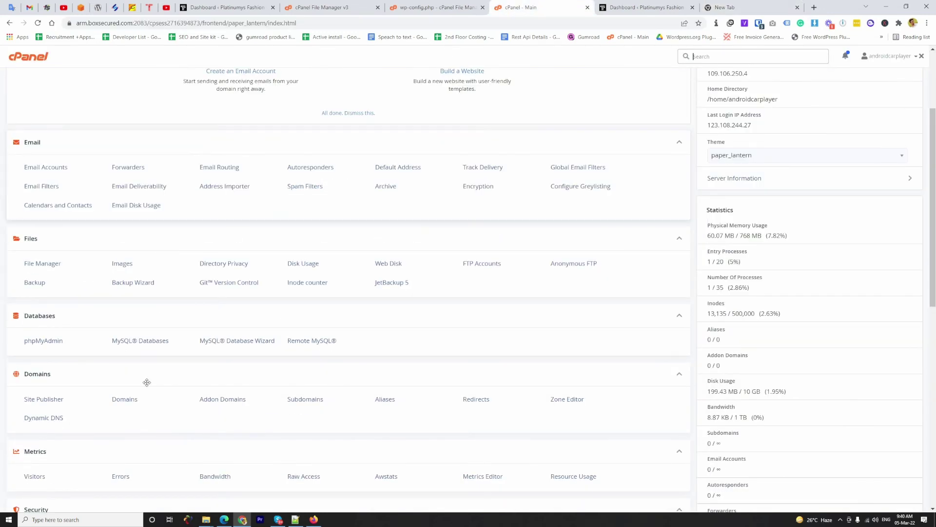
pyautogui.rightClick(40, 343)
pyautogui.click(79, 347)
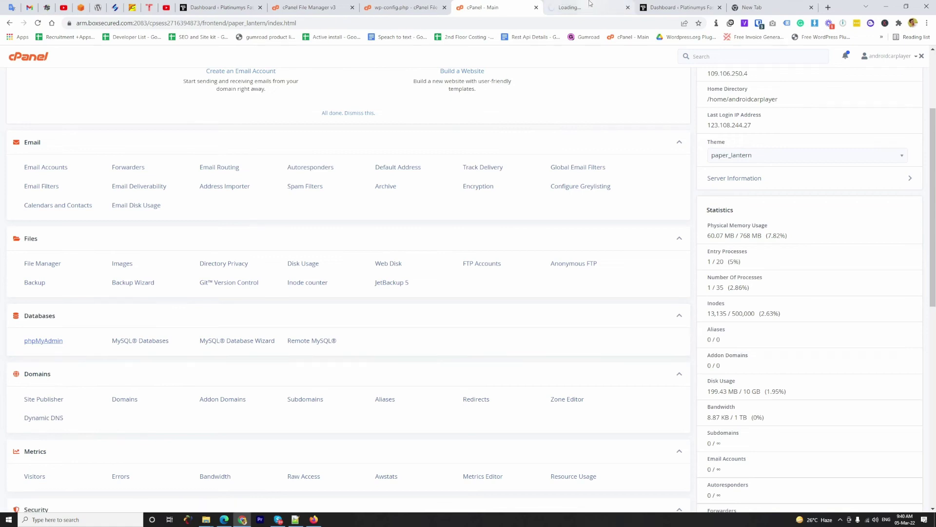
pyautogui.click(615, 6)
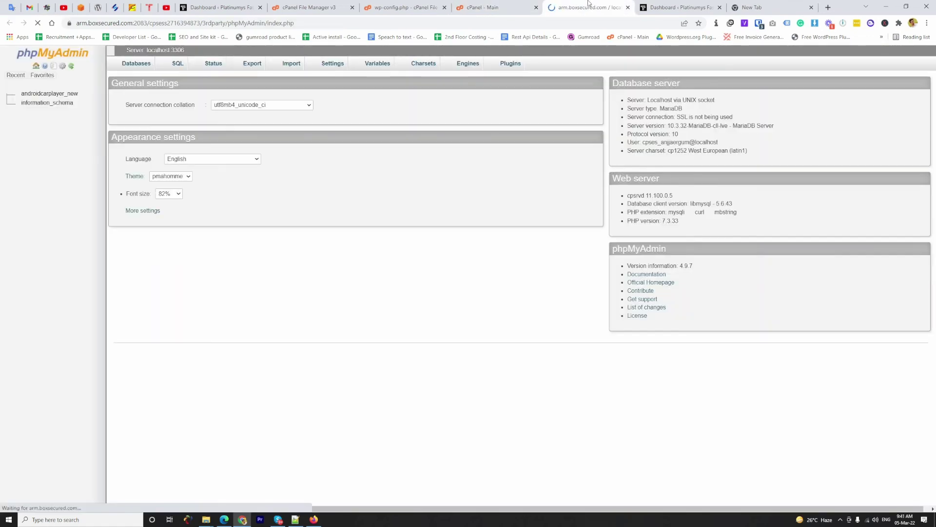
pyautogui.scroll(-1, 220, 216)
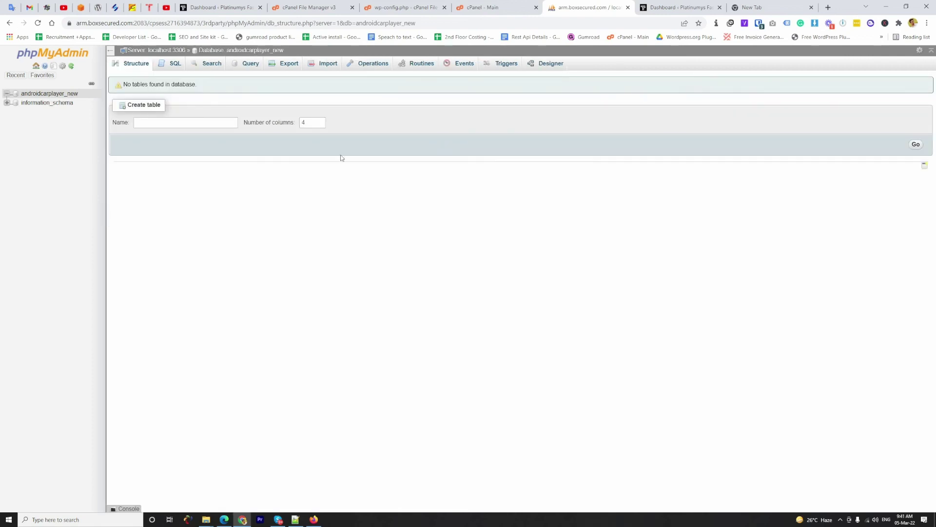
pyautogui.click(326, 67)
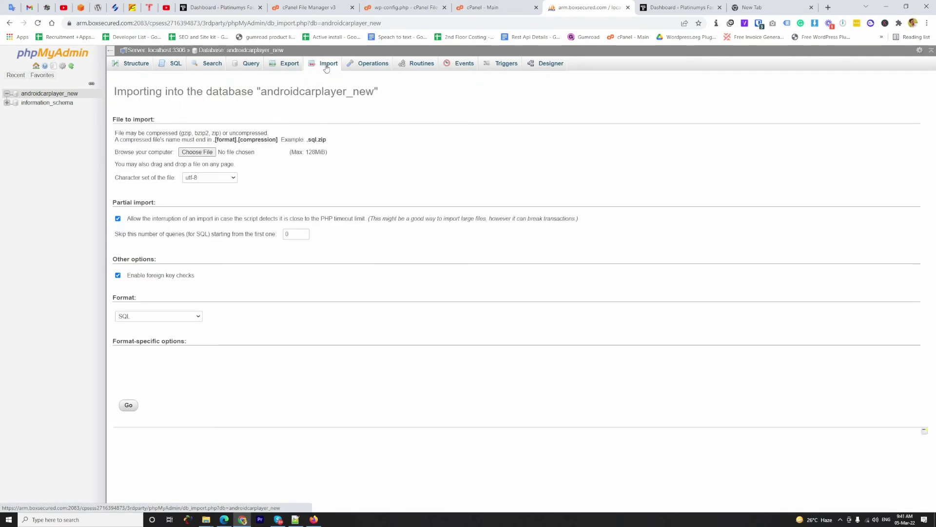
# Import platinumys_wp49.sql from Downloads, running 198 queries into androidcarplayer_new.
pyautogui.click(197, 153)
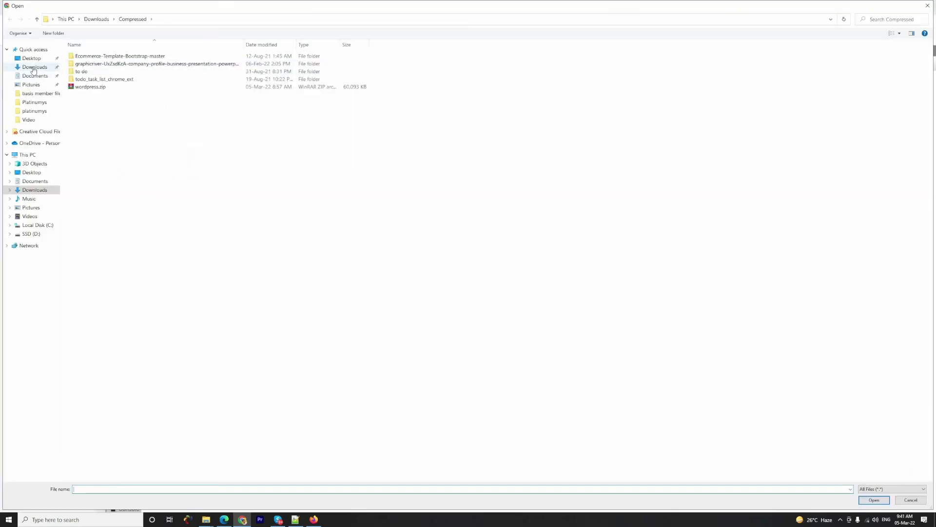
pyautogui.click(33, 68)
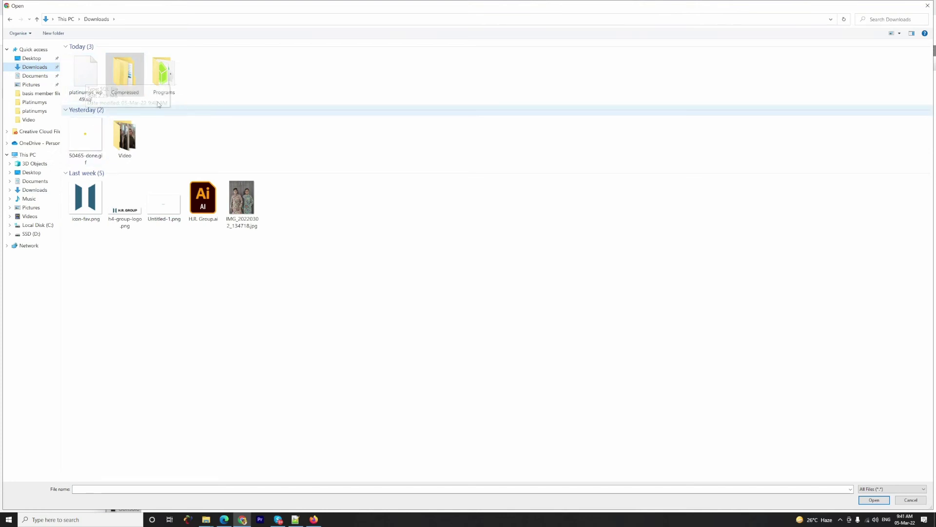
pyautogui.doubleClick(87, 79)
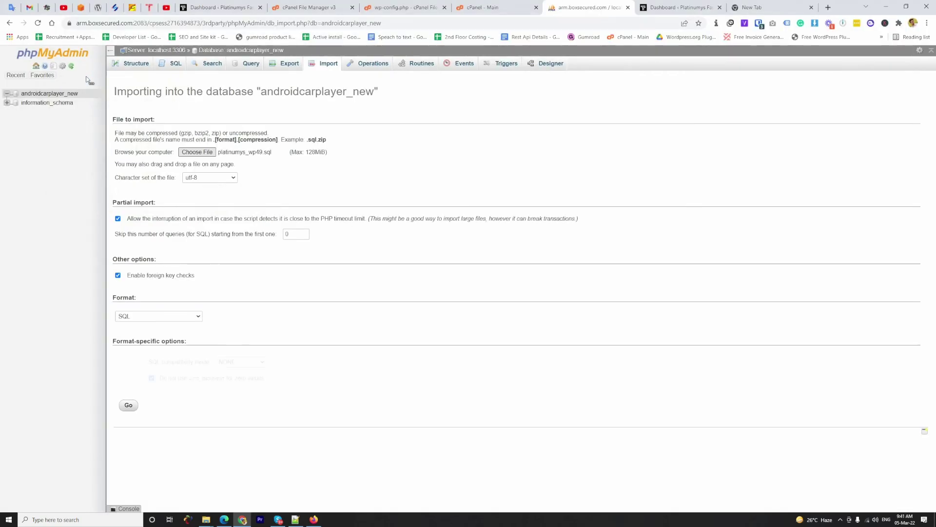
pyautogui.click(129, 409)
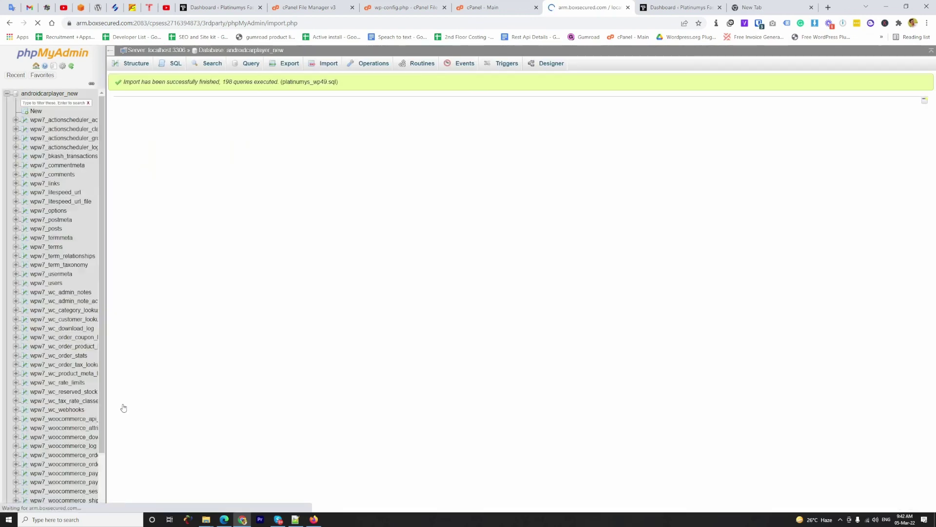
pyautogui.scroll(-2, 29, 292)
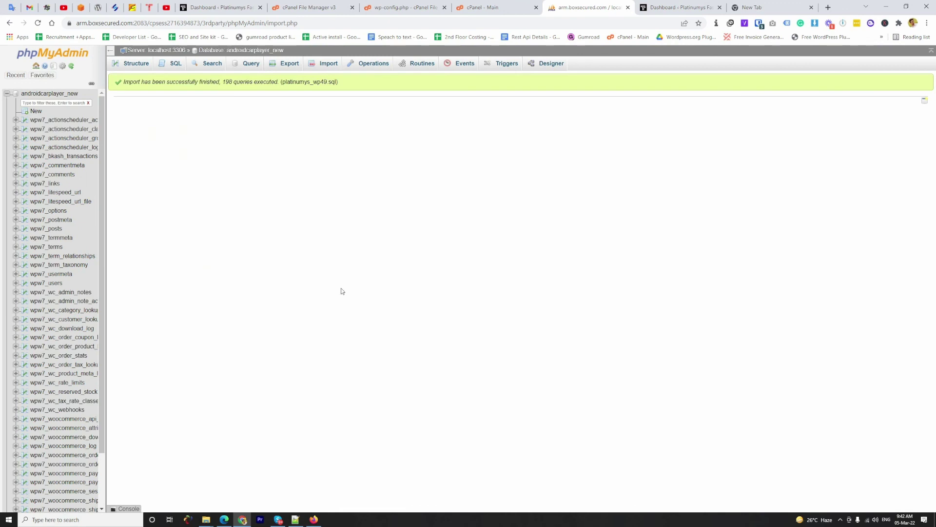
# Load androidcarplayer.com in a new tab and scroll through the shop homepage.
pyautogui.click(763, 6)
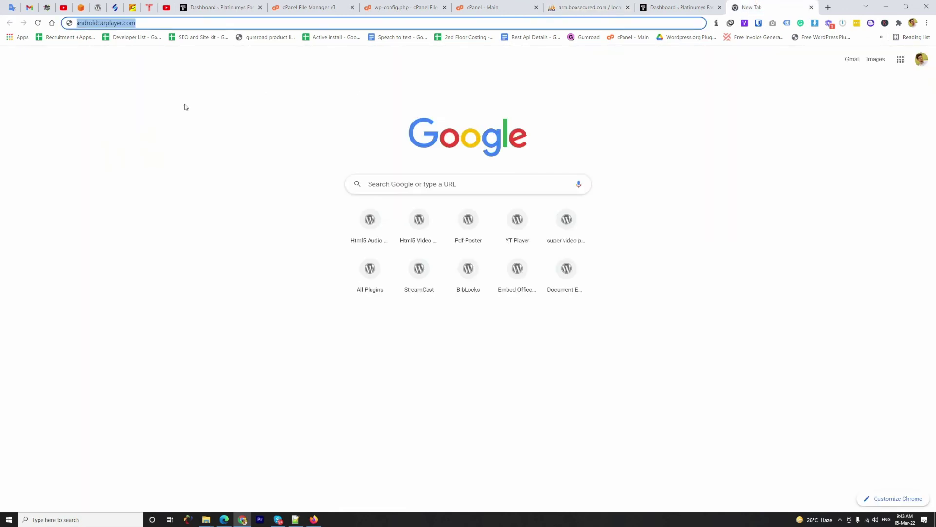
pyautogui.click(191, 24)
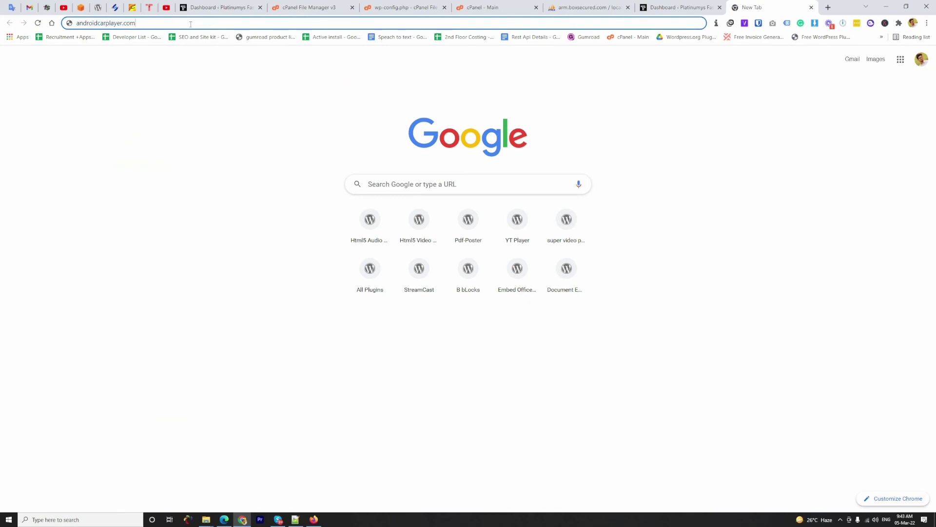
pyautogui.press('Return')
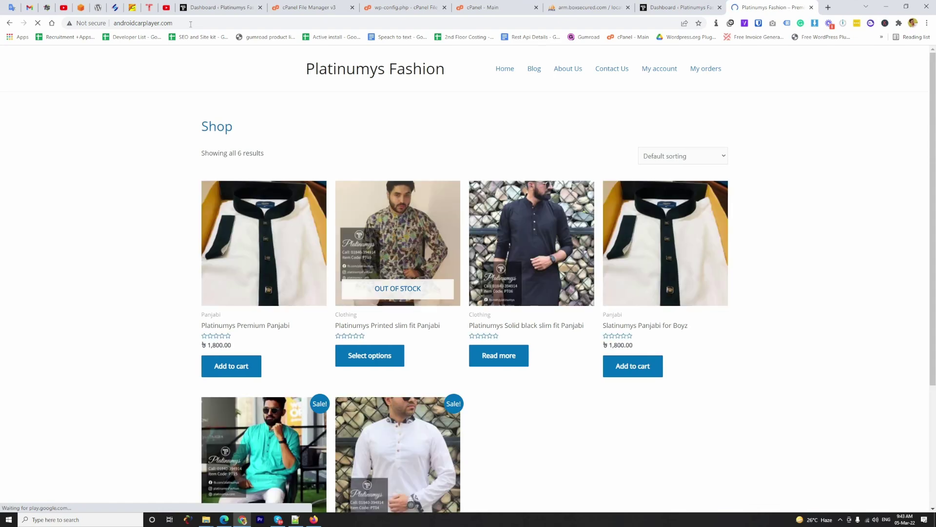
pyautogui.scroll(-3, 177, 370)
pyautogui.scroll(3, 257, 335)
pyautogui.scroll(-3, 257, 335)
pyautogui.scroll(4, 2, 263)
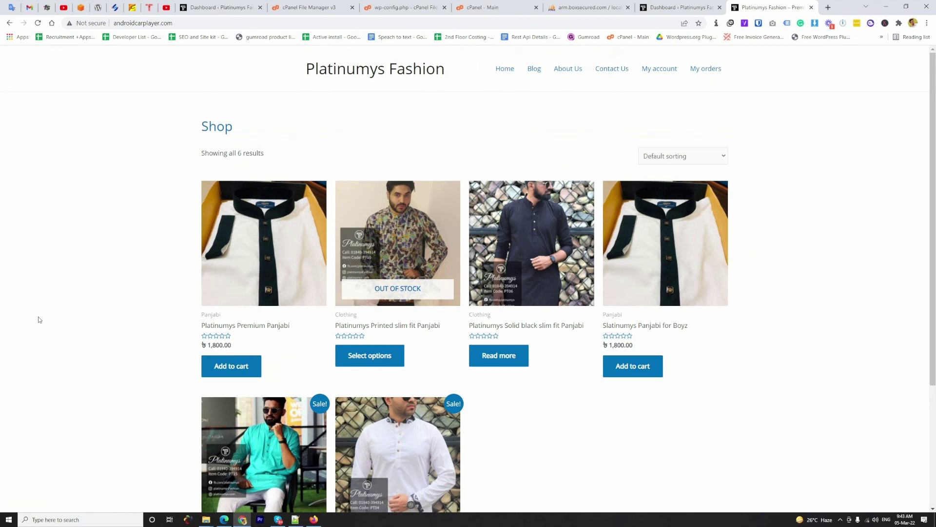
pyautogui.scroll(-3, 576, 303)
pyautogui.scroll(4, 550, 330)
pyautogui.scroll(-2, 463, 156)
pyautogui.scroll(2, 452, 181)
# Open the About Us page, which returns 404 Not Found.
pyautogui.click(561, 70)
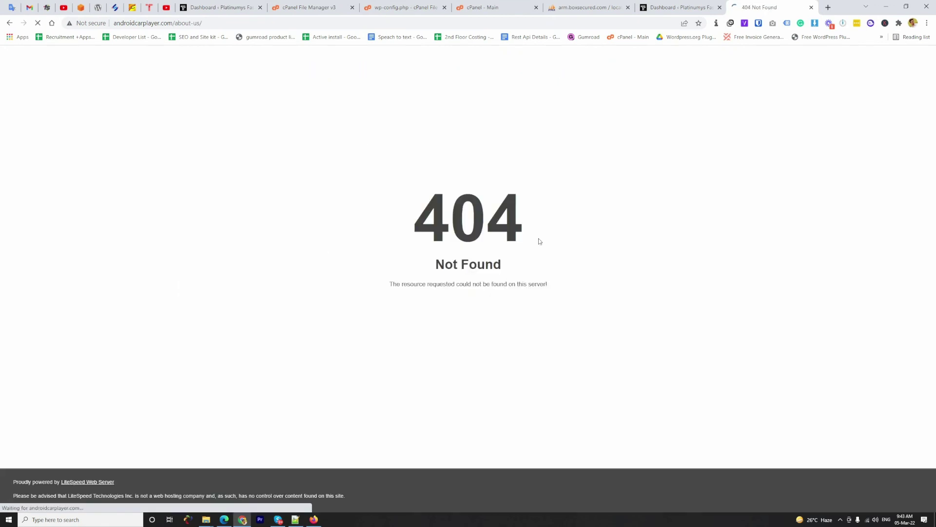
pyautogui.moveTo(423, 212); pyautogui.dragTo(507, 213)
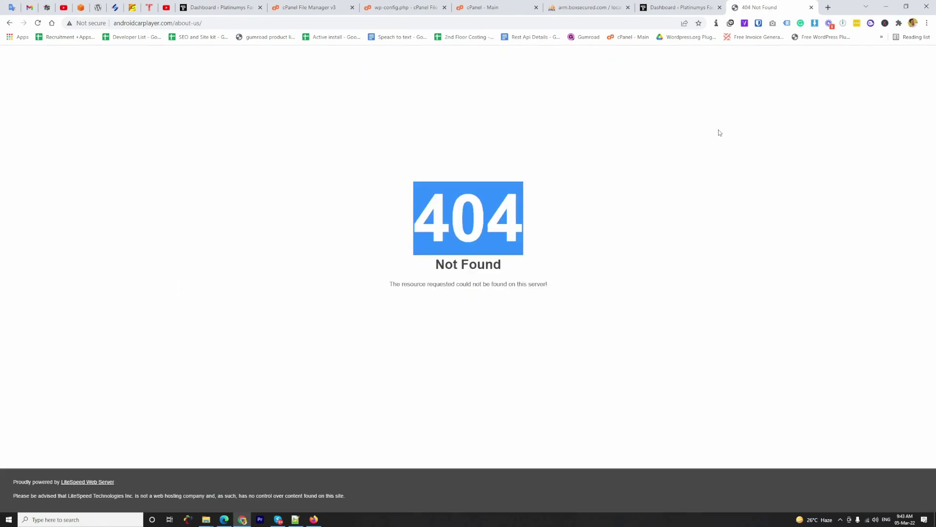
pyautogui.click(217, 28)
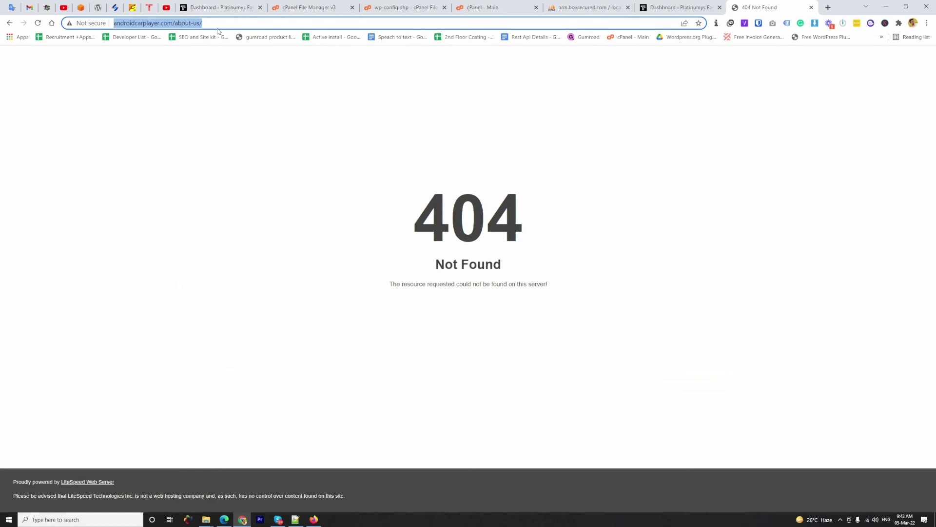
# Go to androidcarplayer.com/wp-admin and log in as admin with the account password.
pyautogui.press('Return')
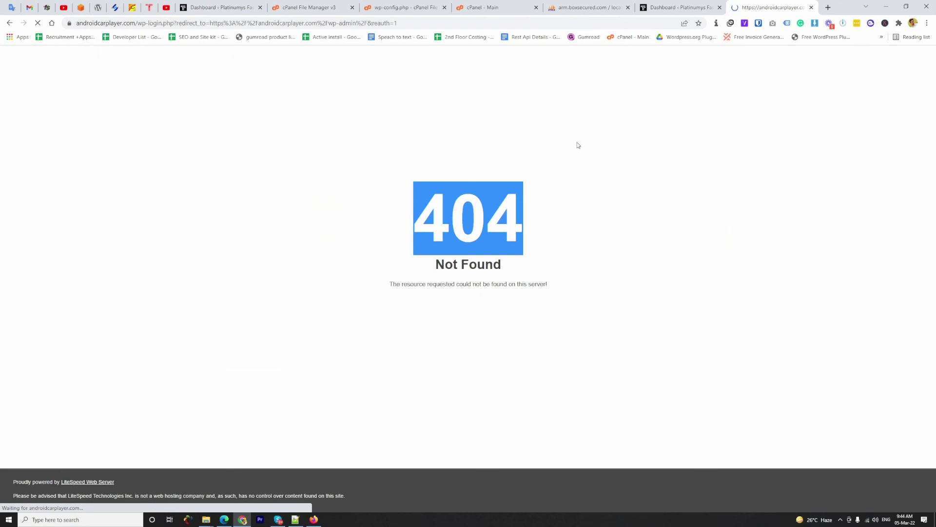
pyautogui.press('Tab')
pyautogui.press('BackSpace')
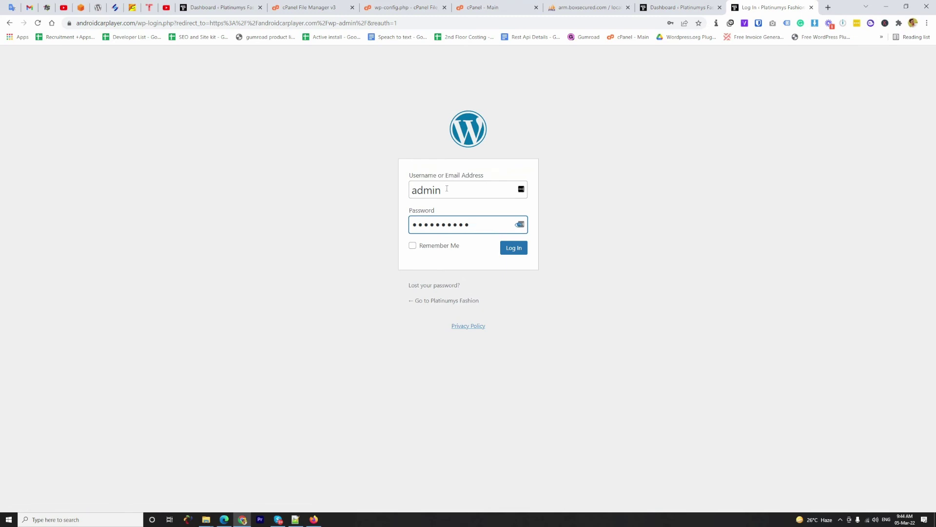
pyautogui.press('Return')
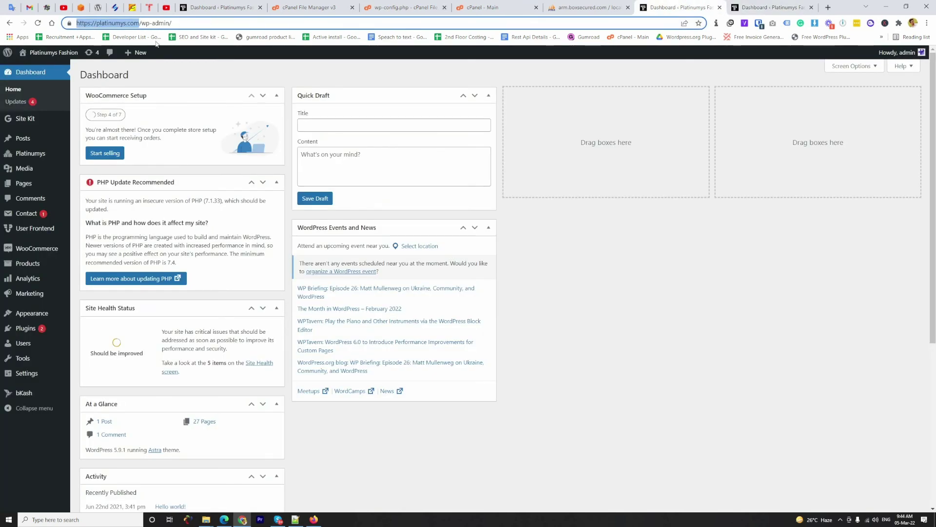
# Save the login in Chrome's password manager and open Settings > General.
pyautogui.click(759, 7)
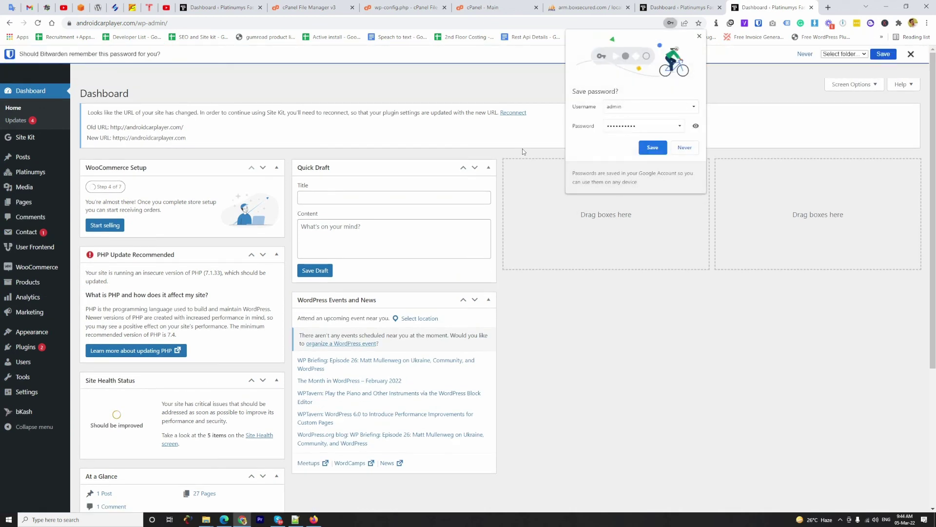
pyautogui.click(656, 150)
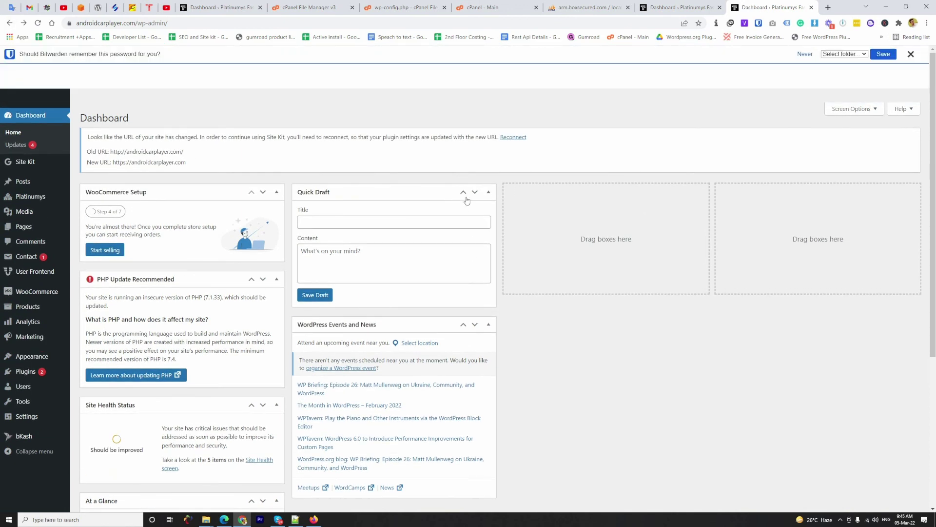
pyautogui.click(29, 417)
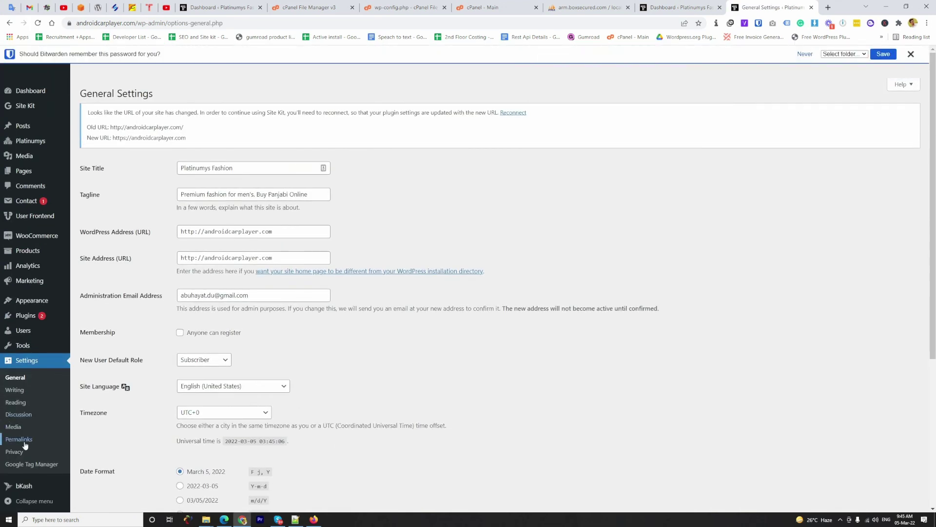
# Switch permalinks to Post name (/%postname%/), save, and dismiss the Bitwarden bar.
pyautogui.click(23, 442)
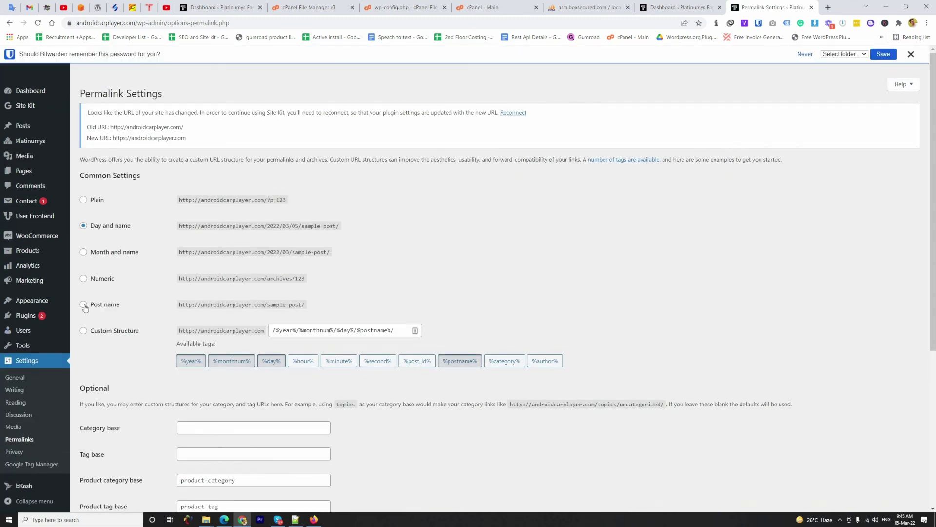
pyautogui.click(83, 306)
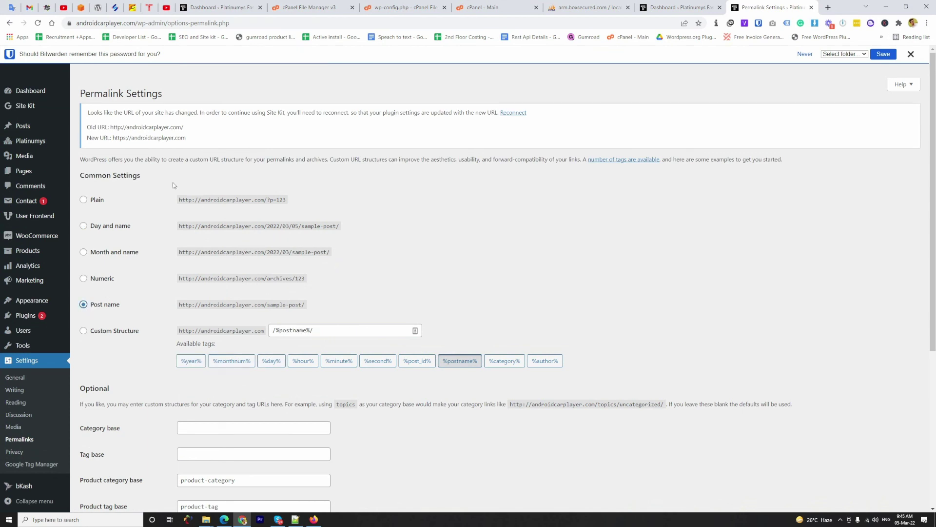
pyautogui.scroll(-5, 104, 368)
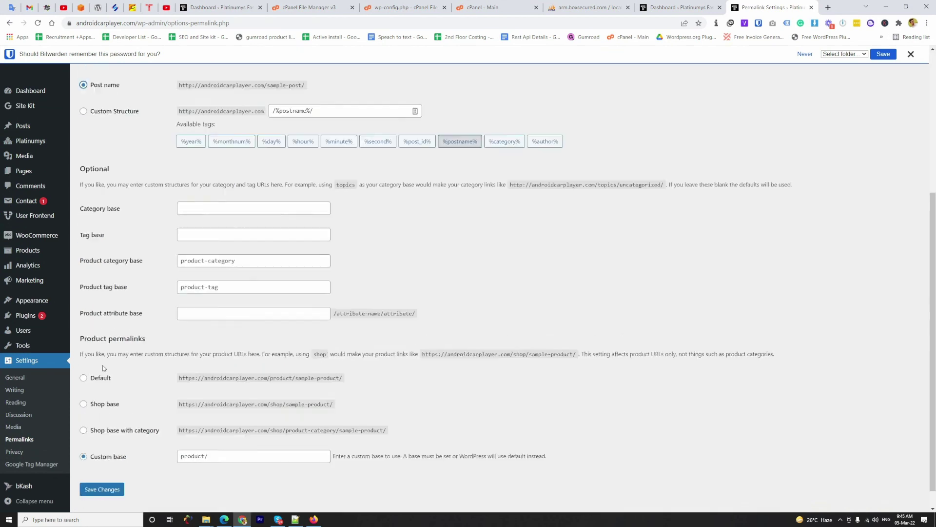
pyautogui.scroll(-1, 104, 368)
pyautogui.click(109, 470)
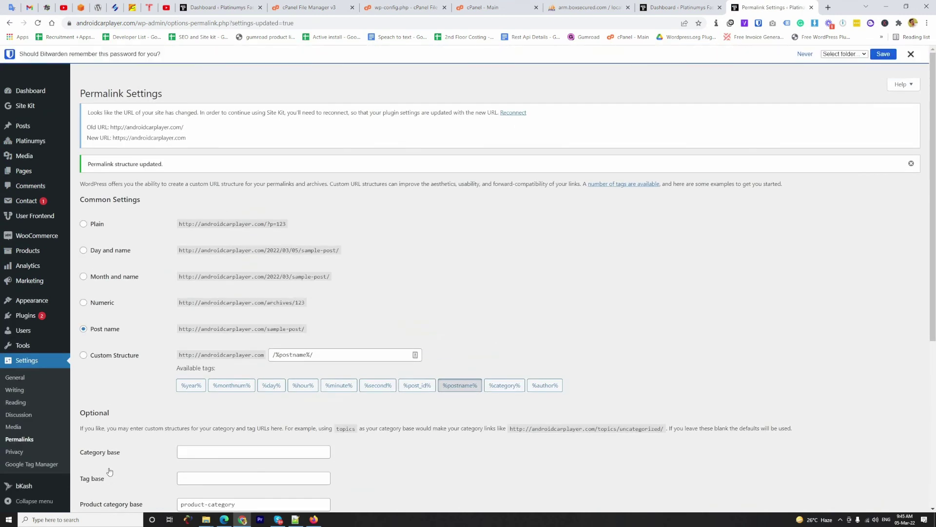
pyautogui.click(910, 54)
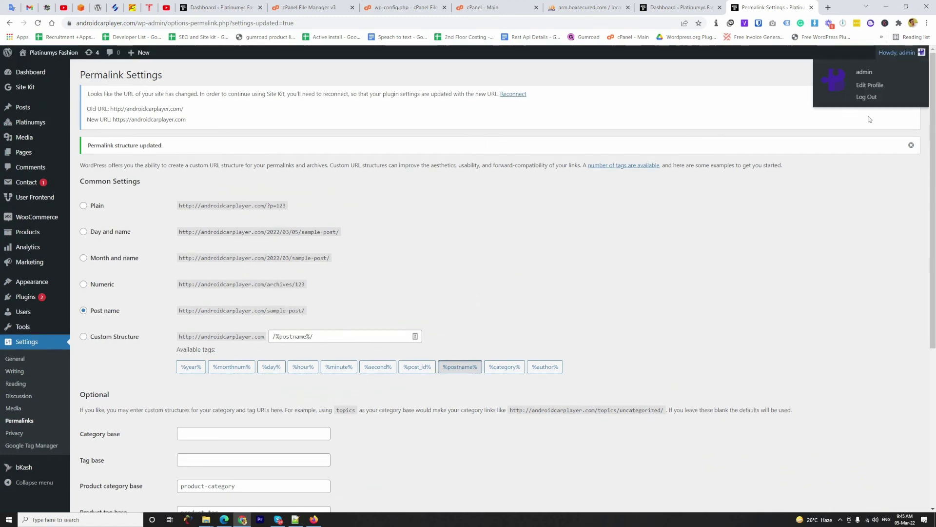
# Open the androidcarplayer.com storefront in a new tab and view the Platinumys Solid black slim fit Panjabi product.
pyautogui.moveTo(55, 53)
pyautogui.rightClick(32, 70)
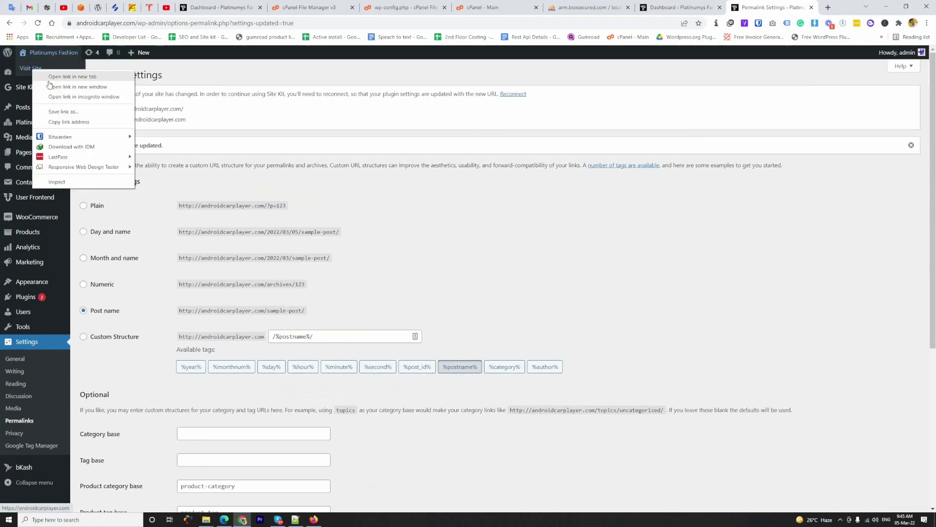
pyautogui.click(49, 78)
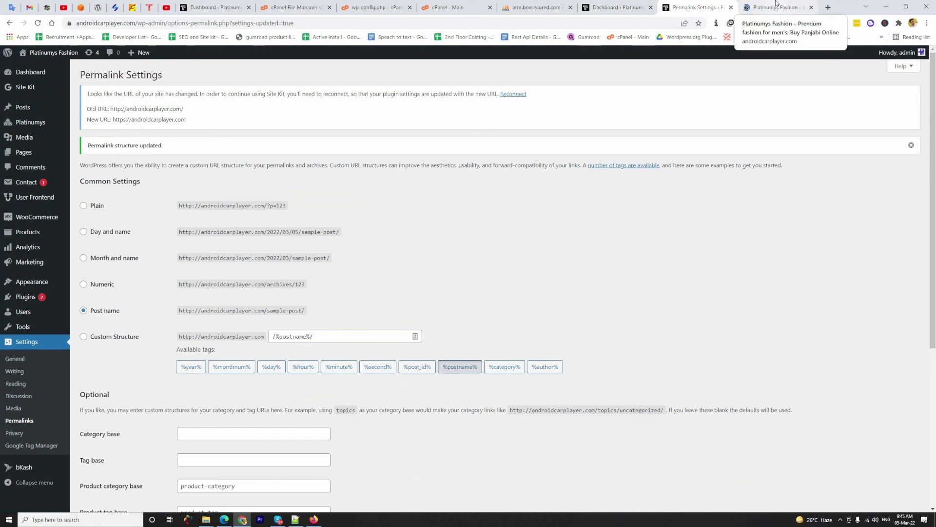
pyautogui.click(777, 6)
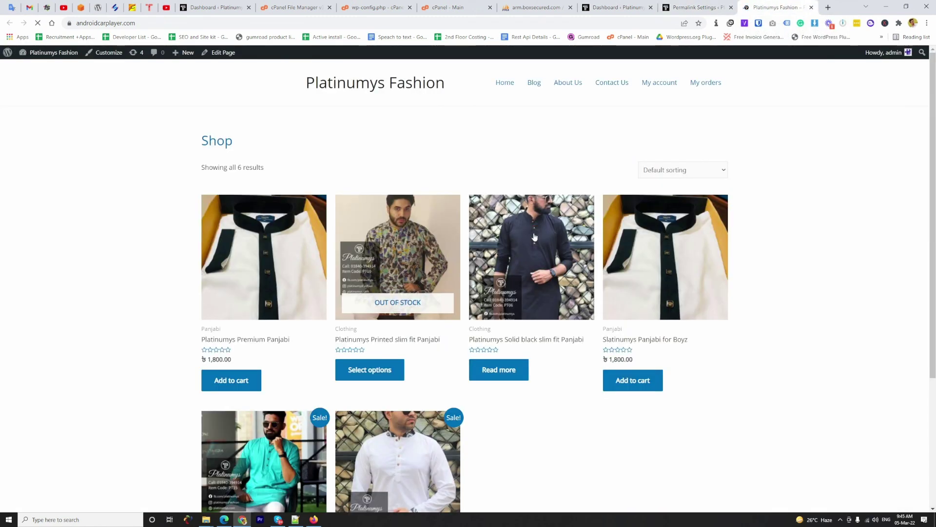
pyautogui.click(534, 237)
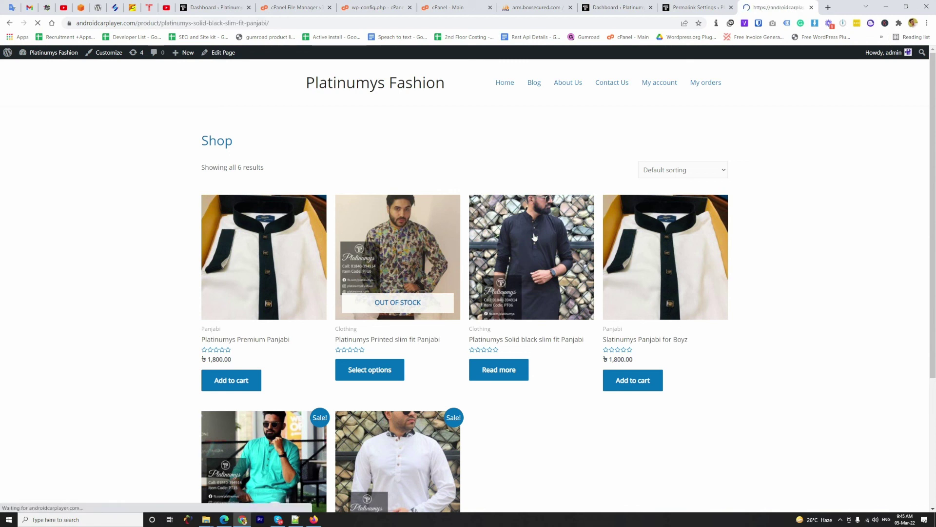